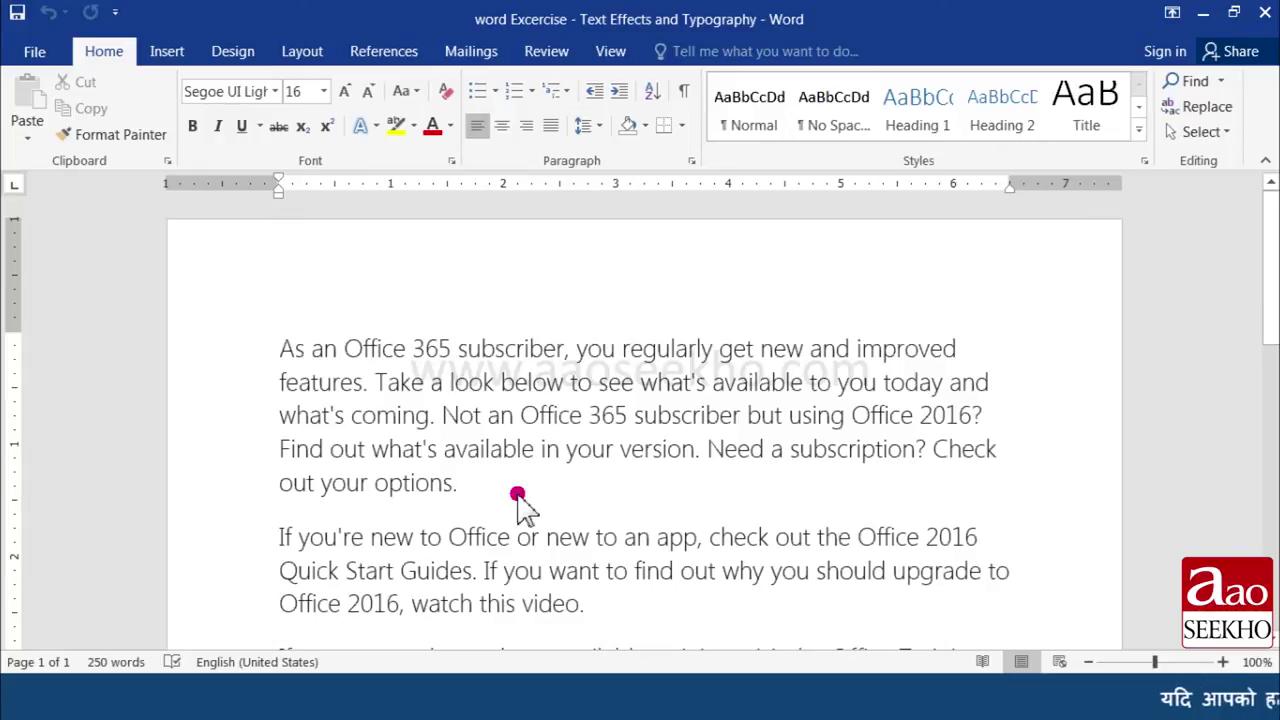
- Select the first paragraph and bring up the Text Effects outline colour palette
click(503, 478)
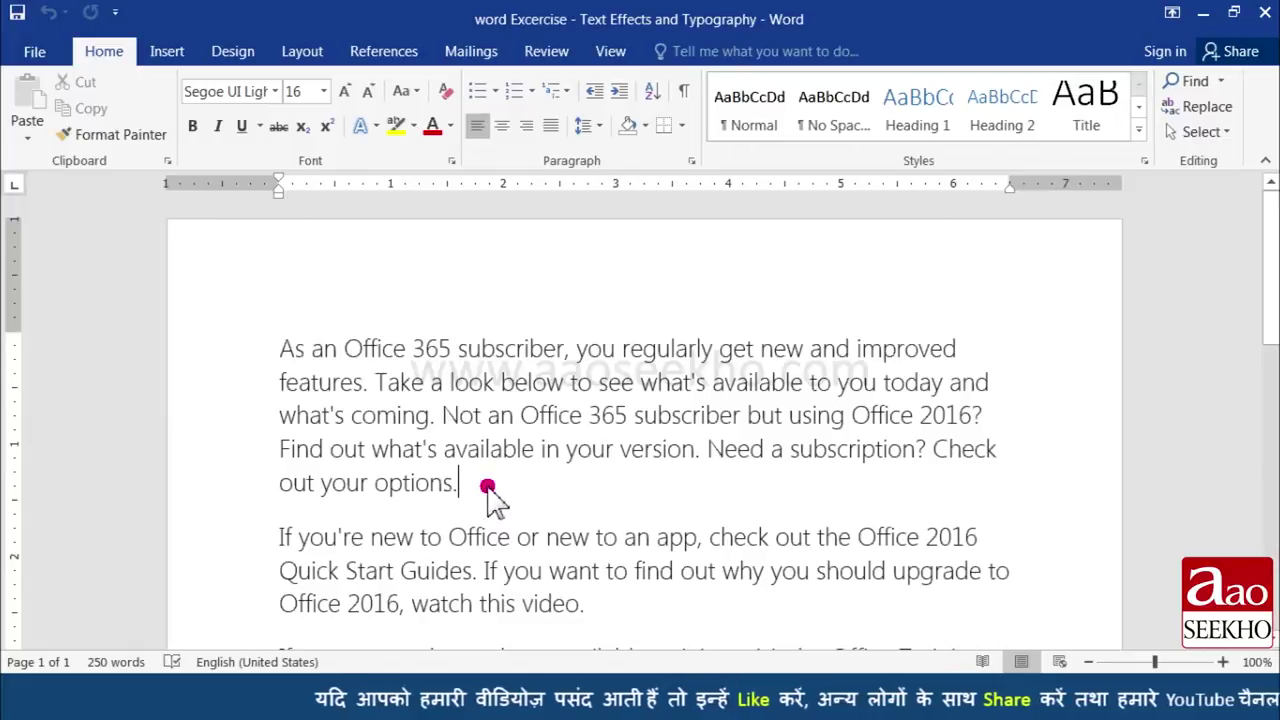
drag(462, 482, 282, 352)
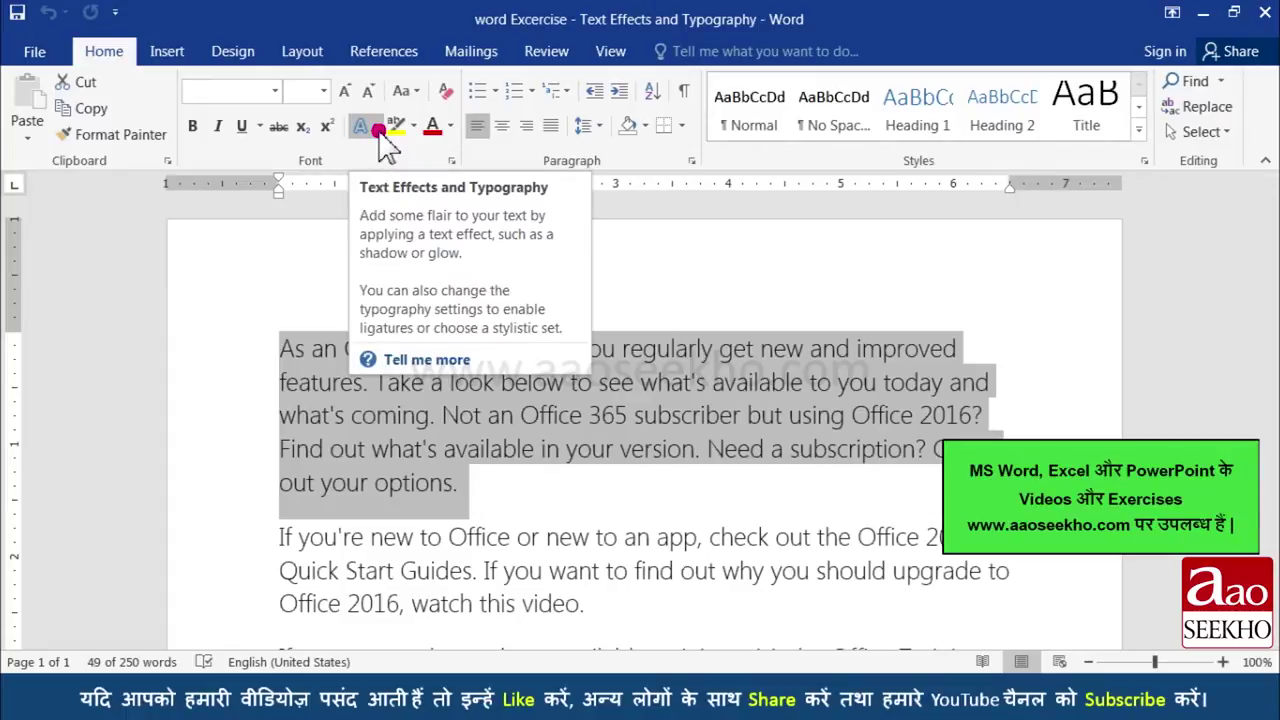
click(378, 130)
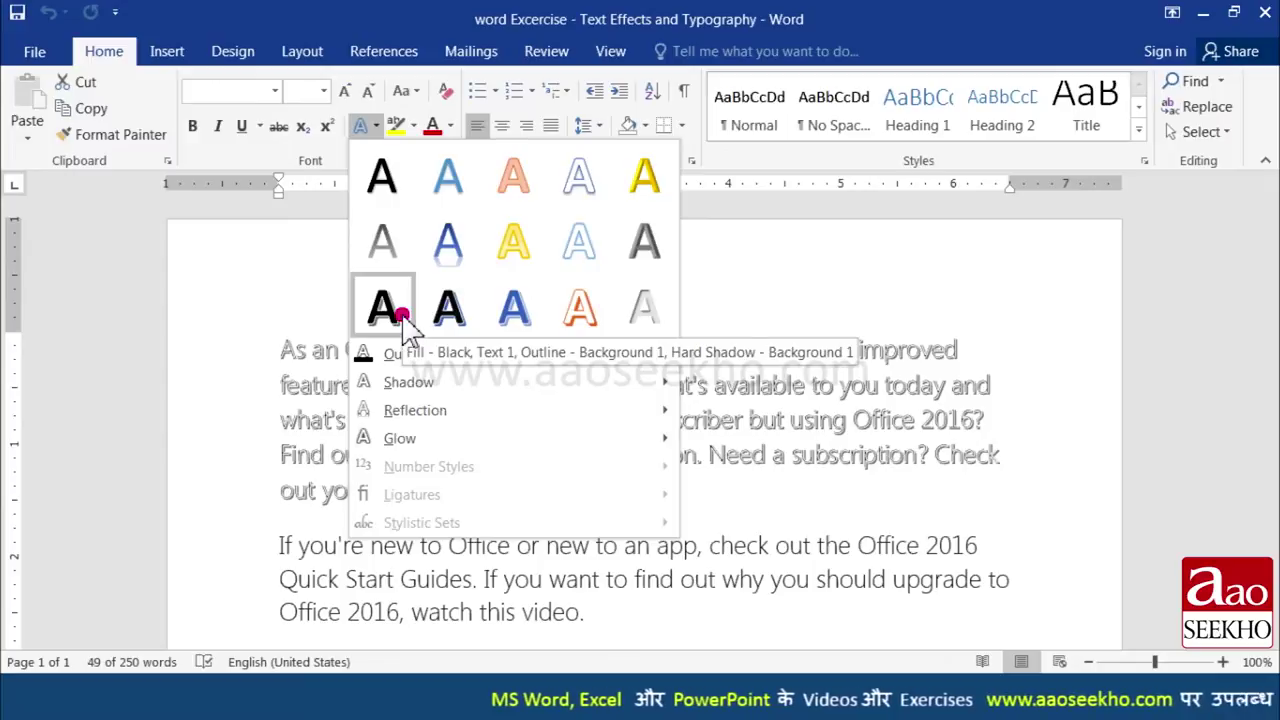
mouse_move(406, 354)
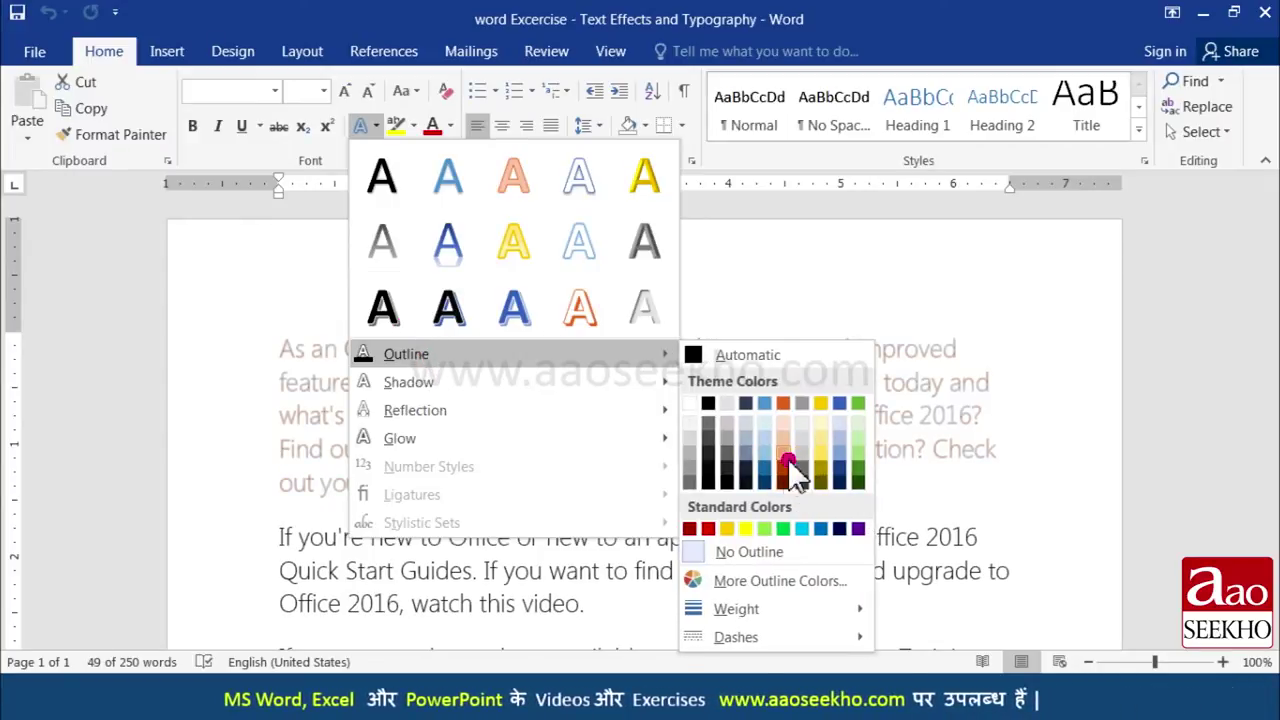
- Apply an outline colour and grow the first paragraph's font to 72 pt
click(745, 528)
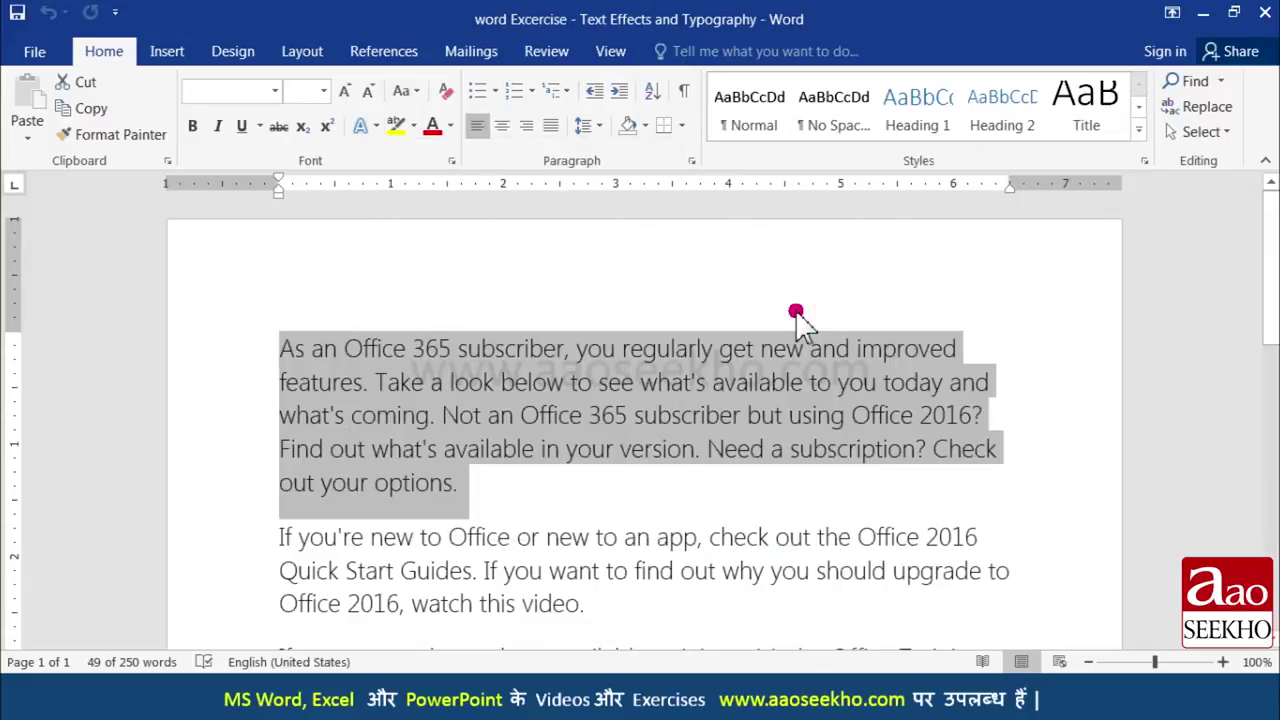
click(344, 92)
click(344, 92)
click(344, 92)
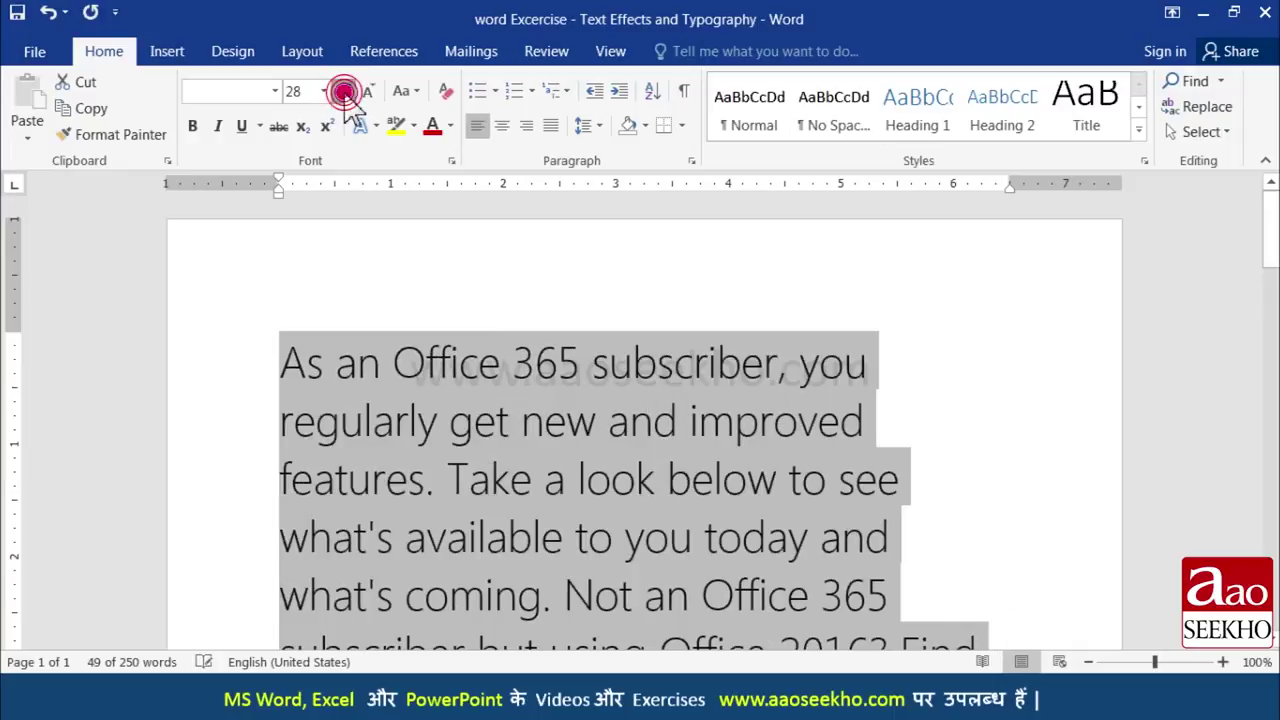
click(344, 92)
click(344, 92)
click(380, 128)
mouse_move(406, 354)
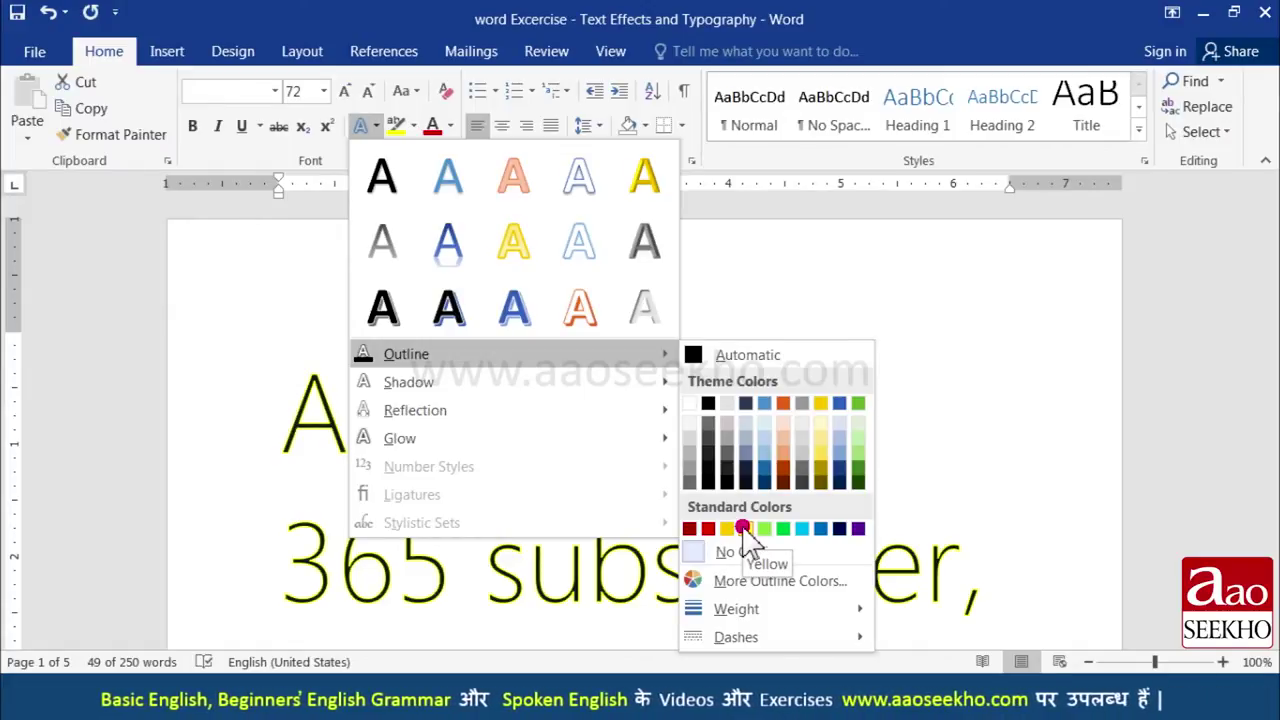
mouse_move(770, 609)
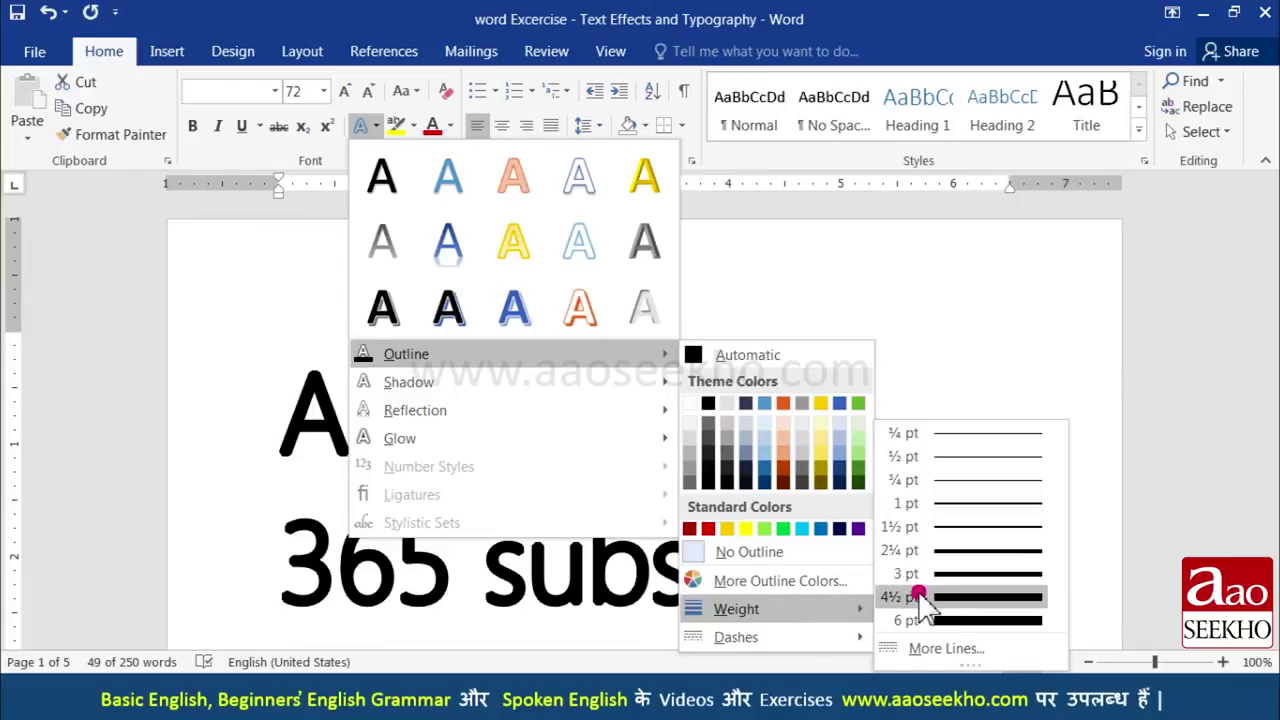
- Give the 72 pt text a 2¼ pt round-dot outline
click(957, 552)
click(375, 126)
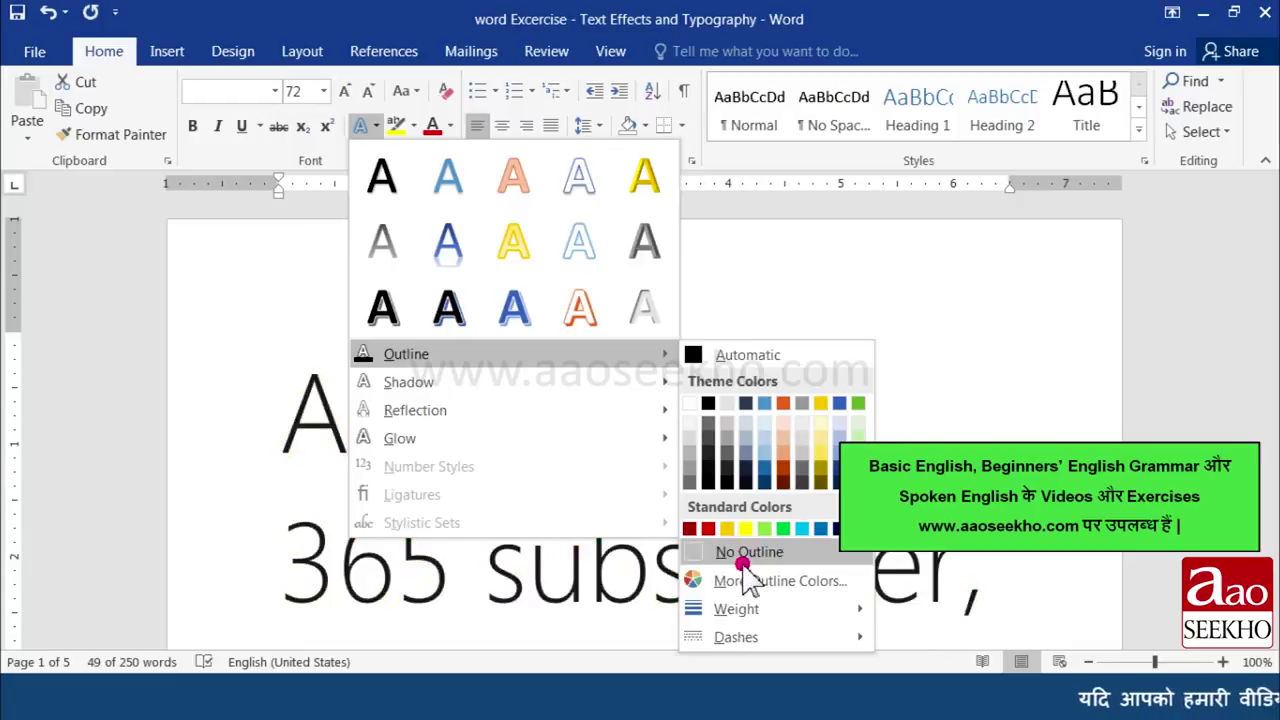
mouse_move(736, 637)
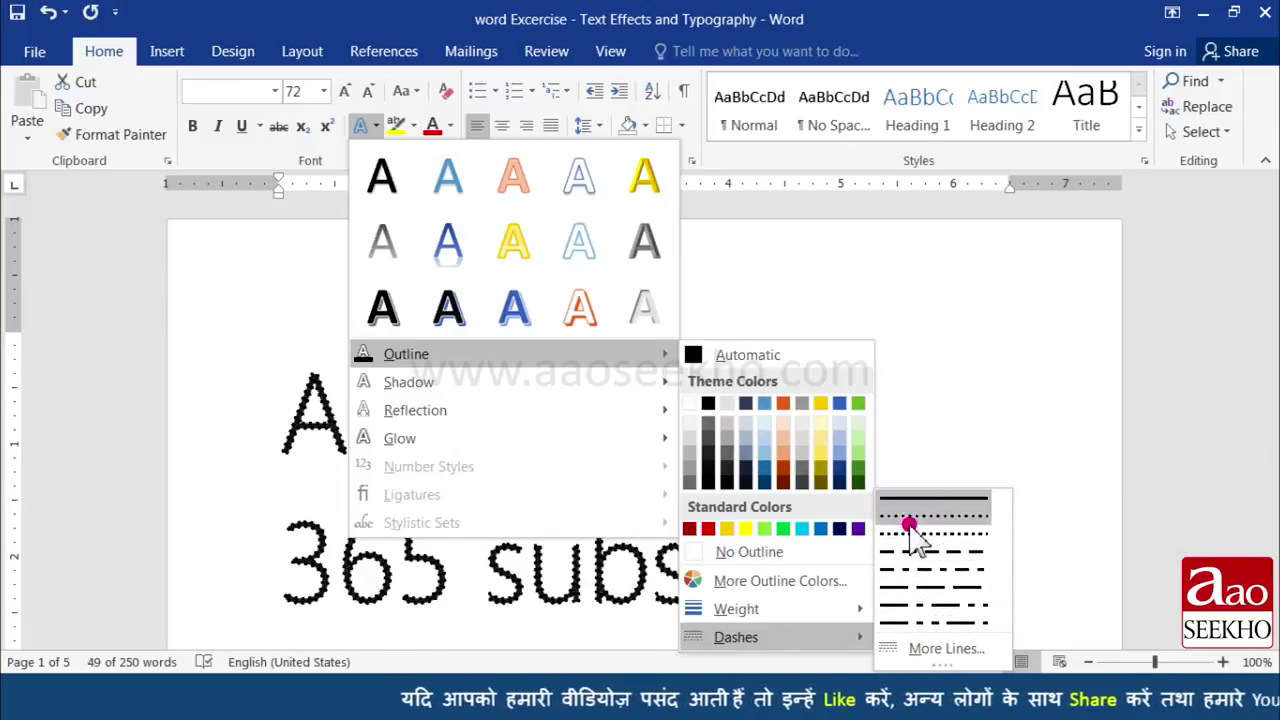
click(909, 524)
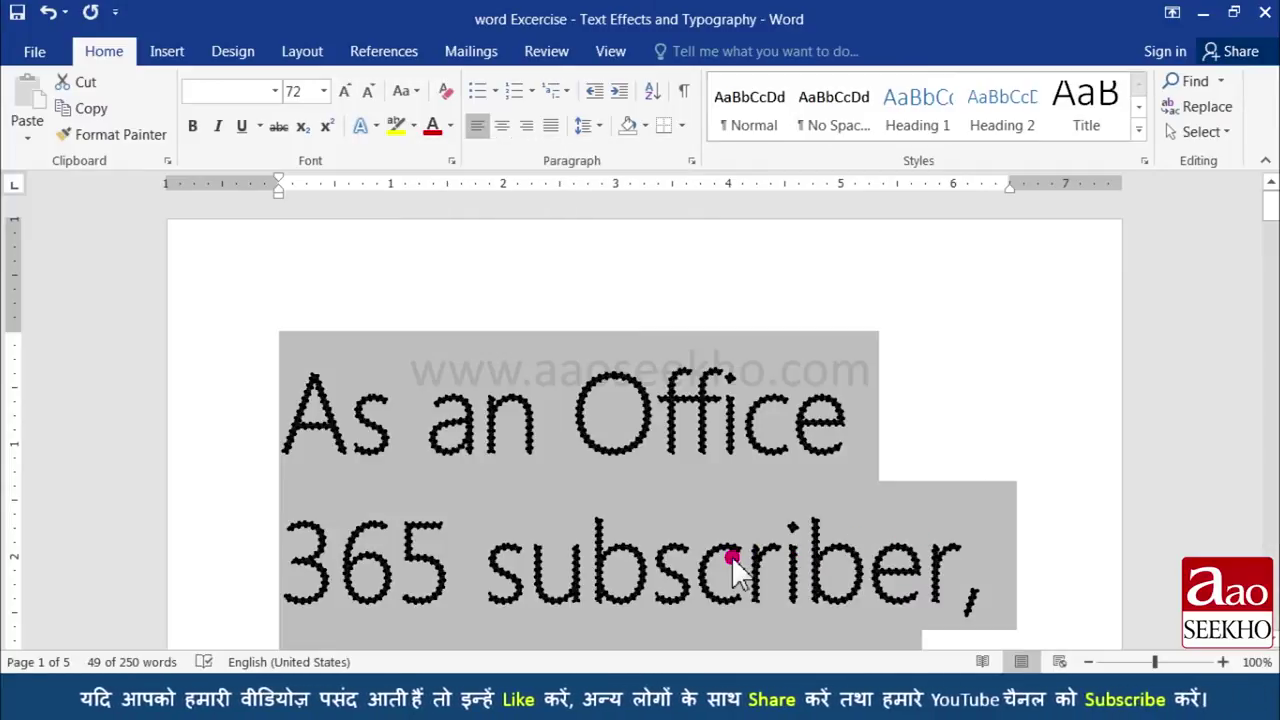
click(376, 125)
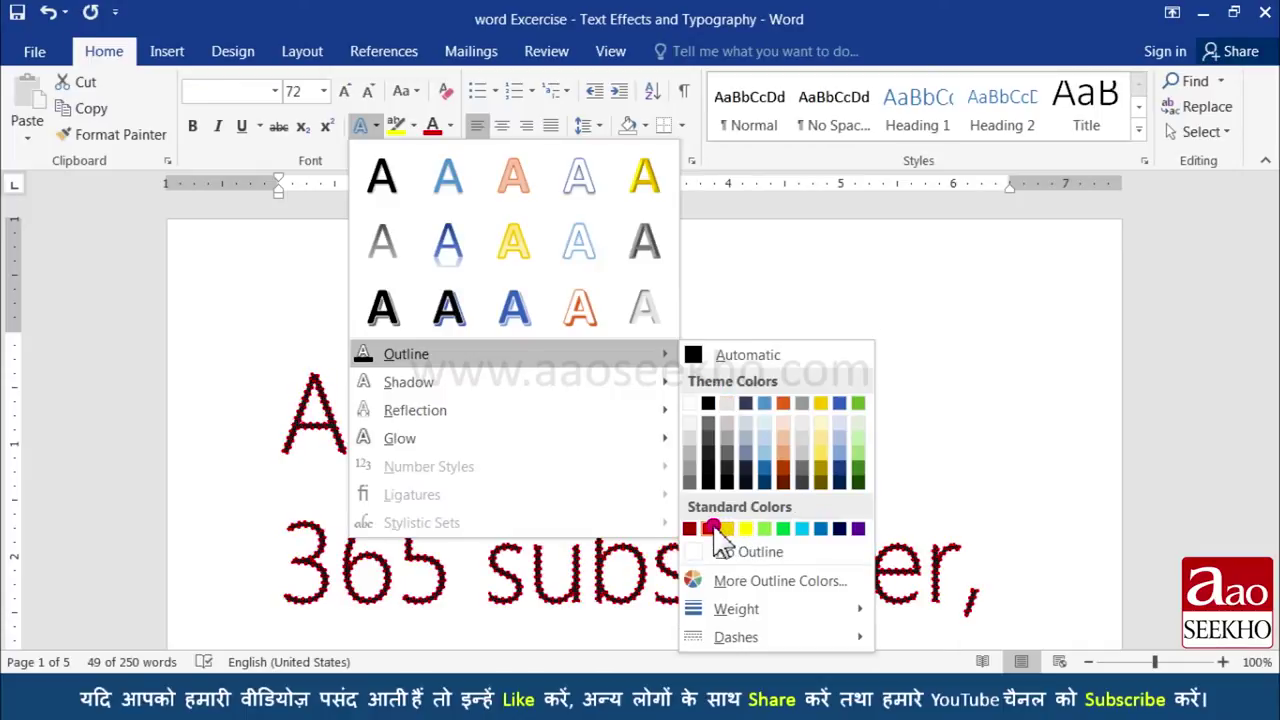
- Colour the round-dot outline yellow, check it, then select all the document text with Ctrl+A
click(740, 528)
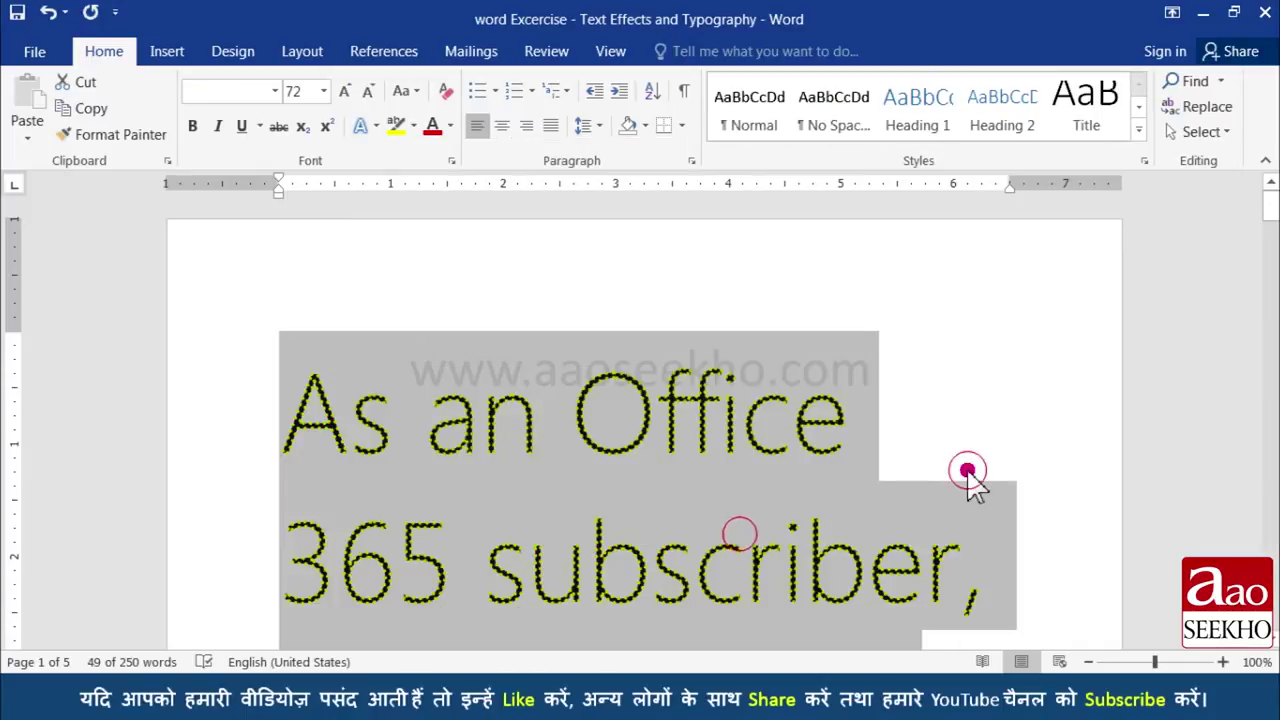
click(967, 470)
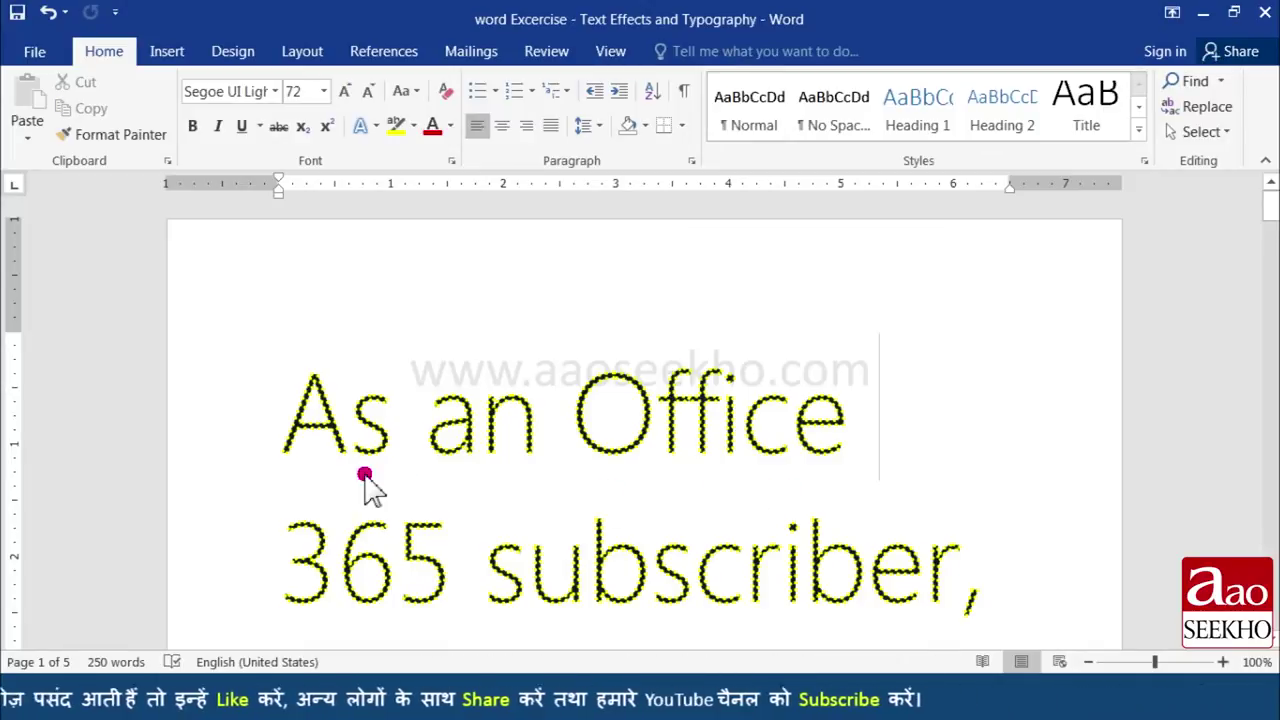
drag(292, 428, 675, 582)
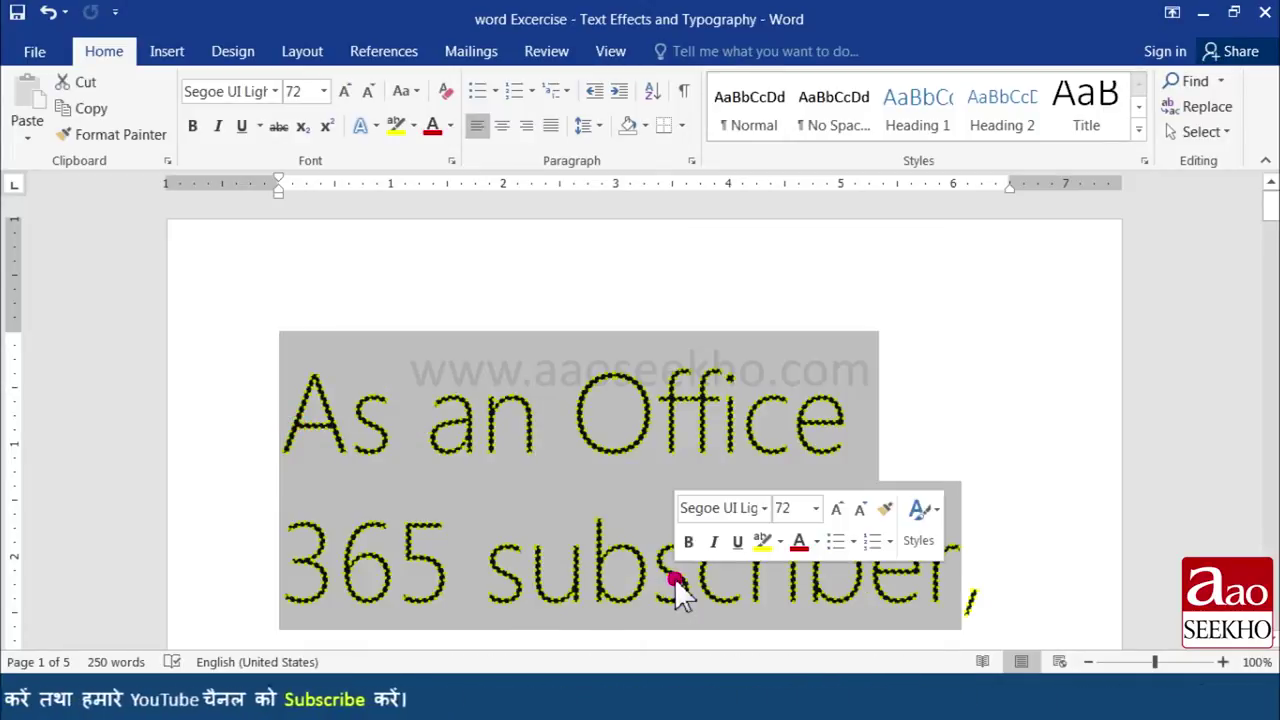
key(ctrl+a)
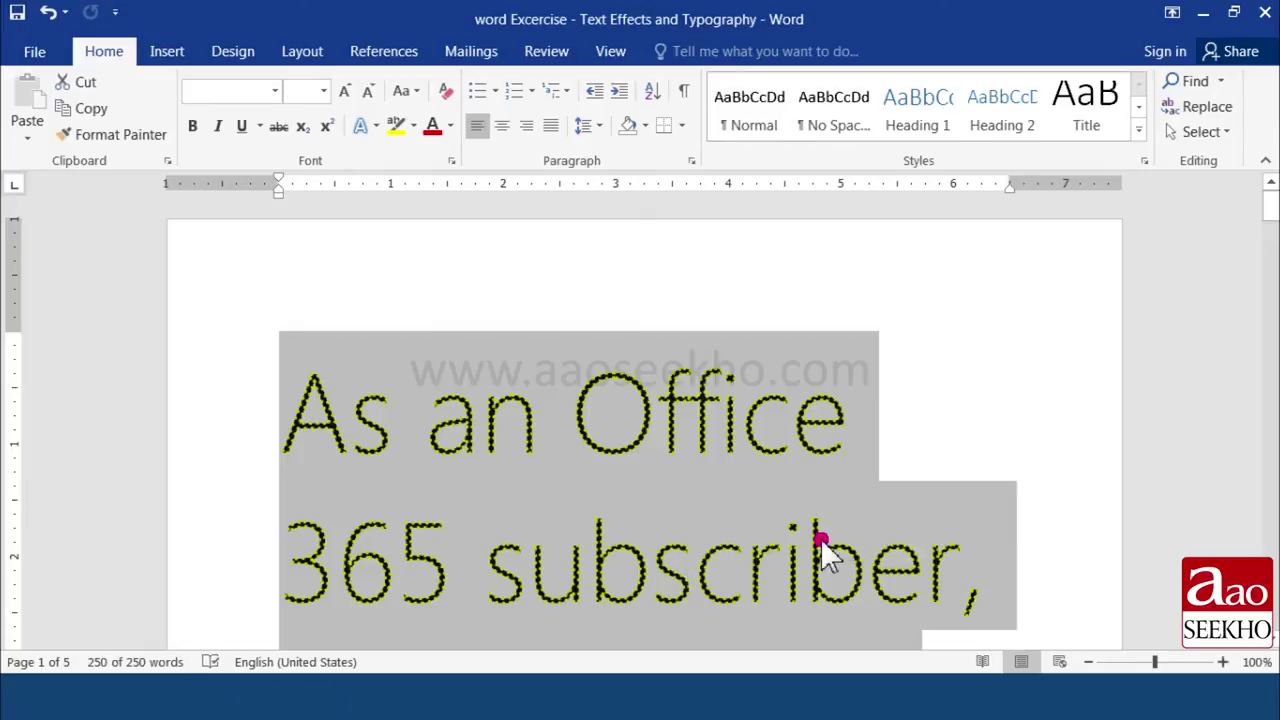
- Set the text outline to No Outline and shrink the font two sizes
click(378, 128)
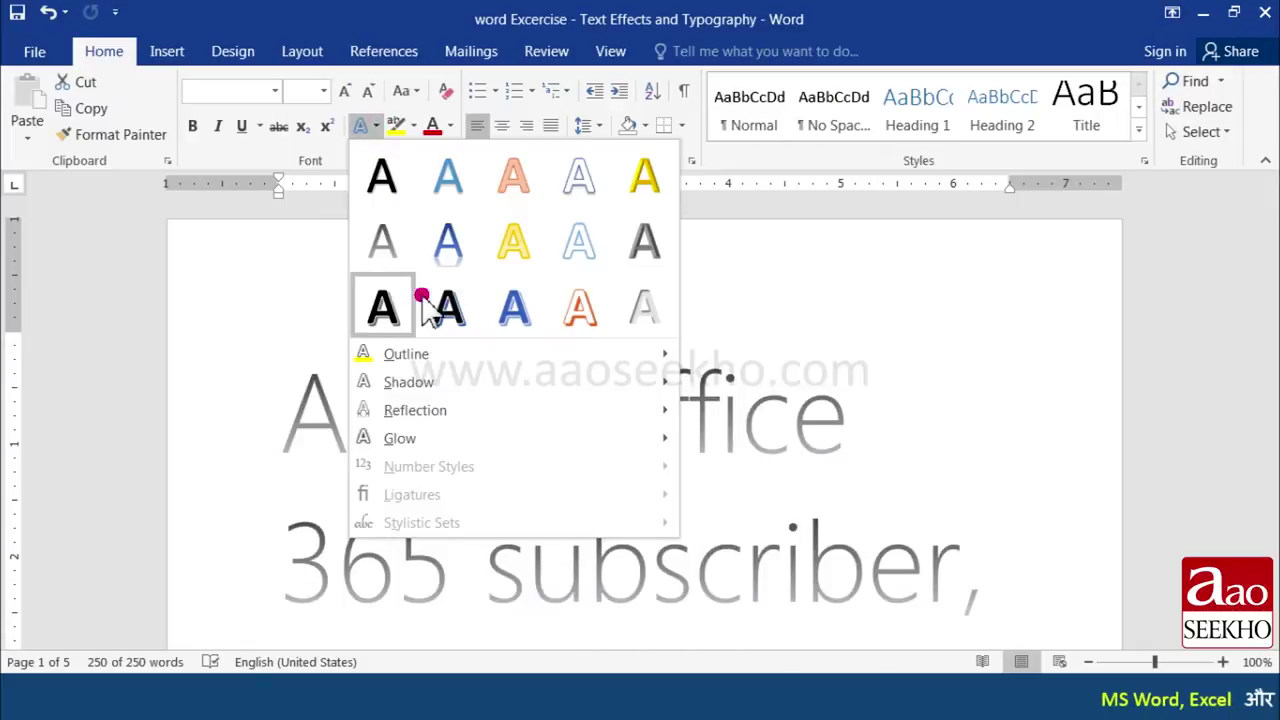
mouse_move(406, 354)
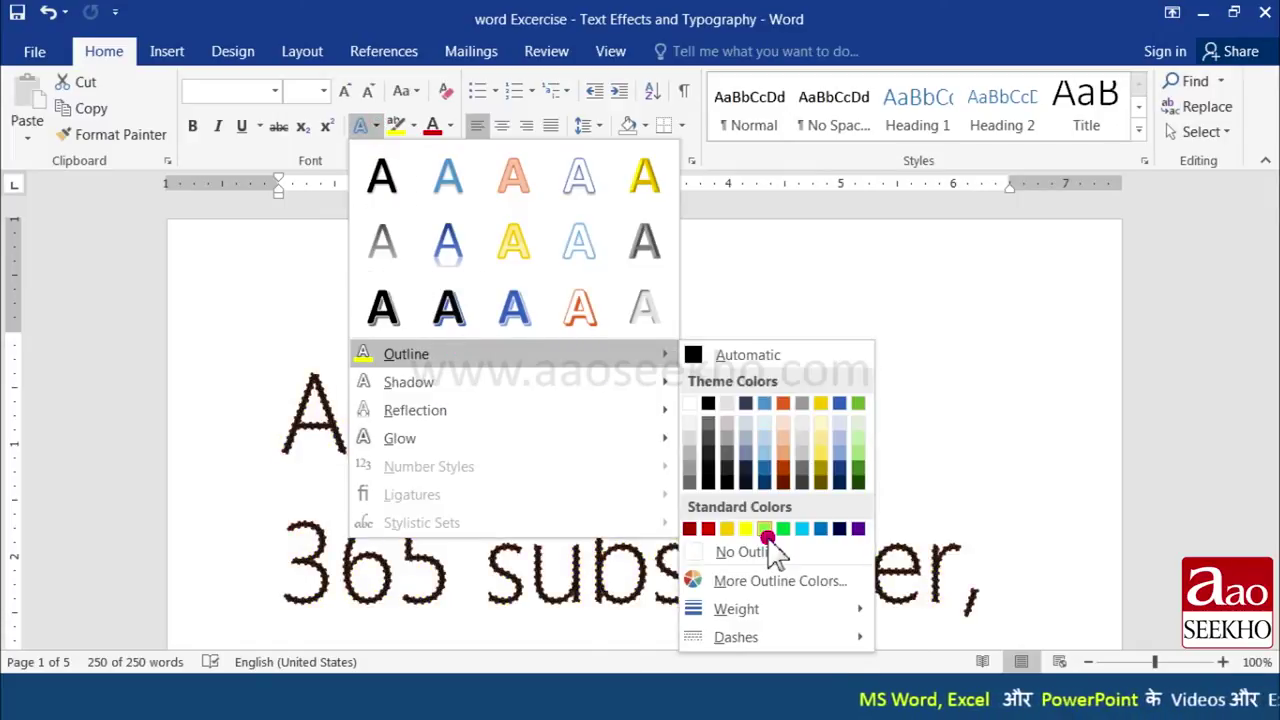
click(760, 553)
click(366, 92)
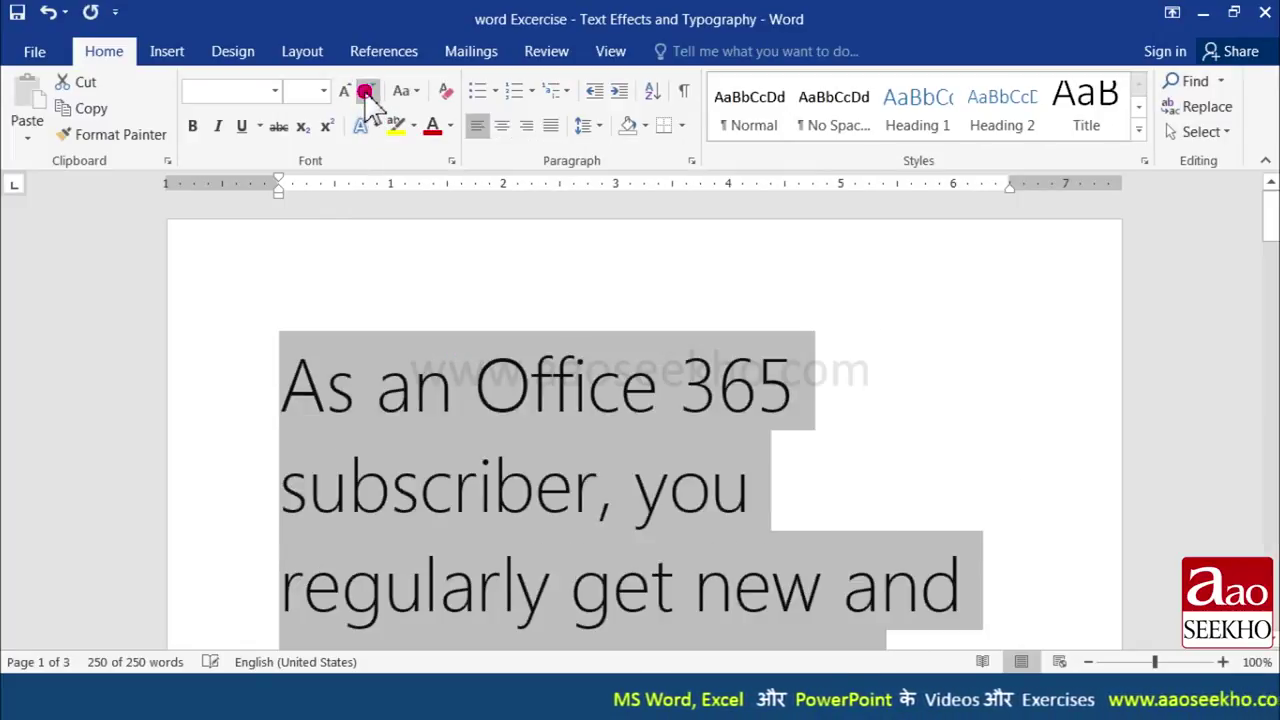
click(366, 92)
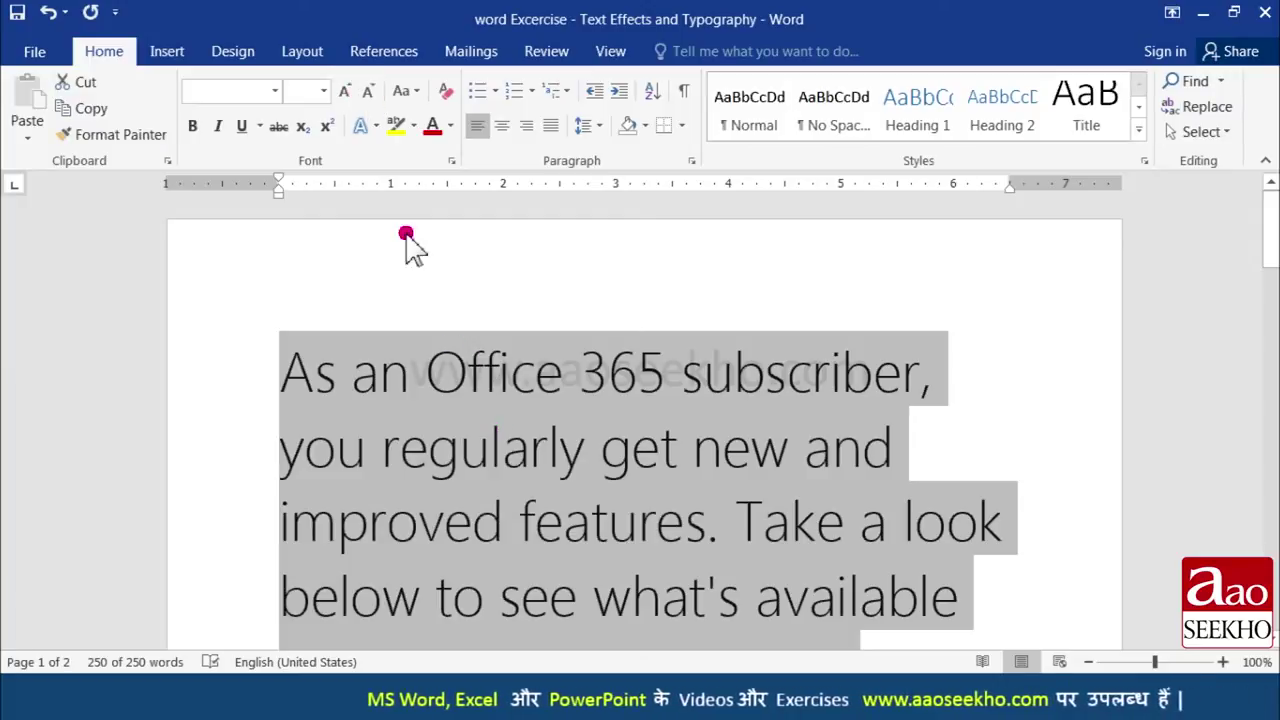
click(374, 126)
mouse_move(409, 382)
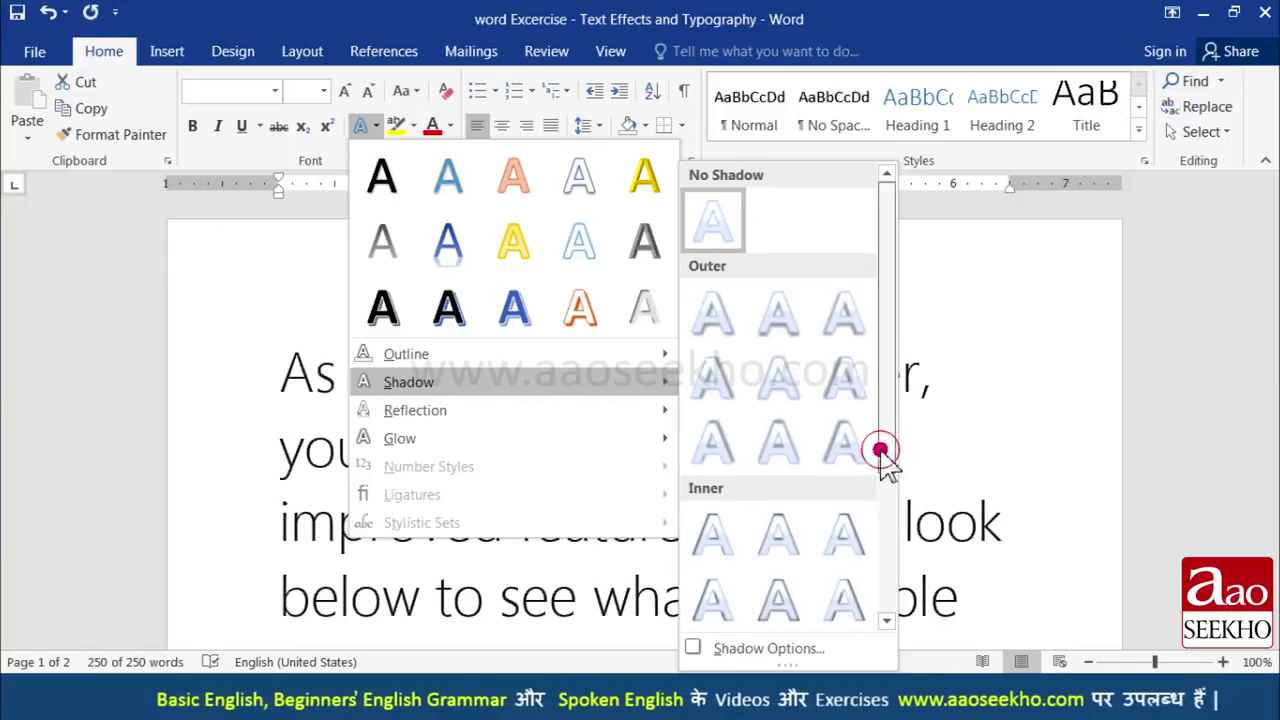
- Scroll the Shadow gallery and choose Shadow Options to open the Format Text Effects pane
drag(880, 450, 881, 605)
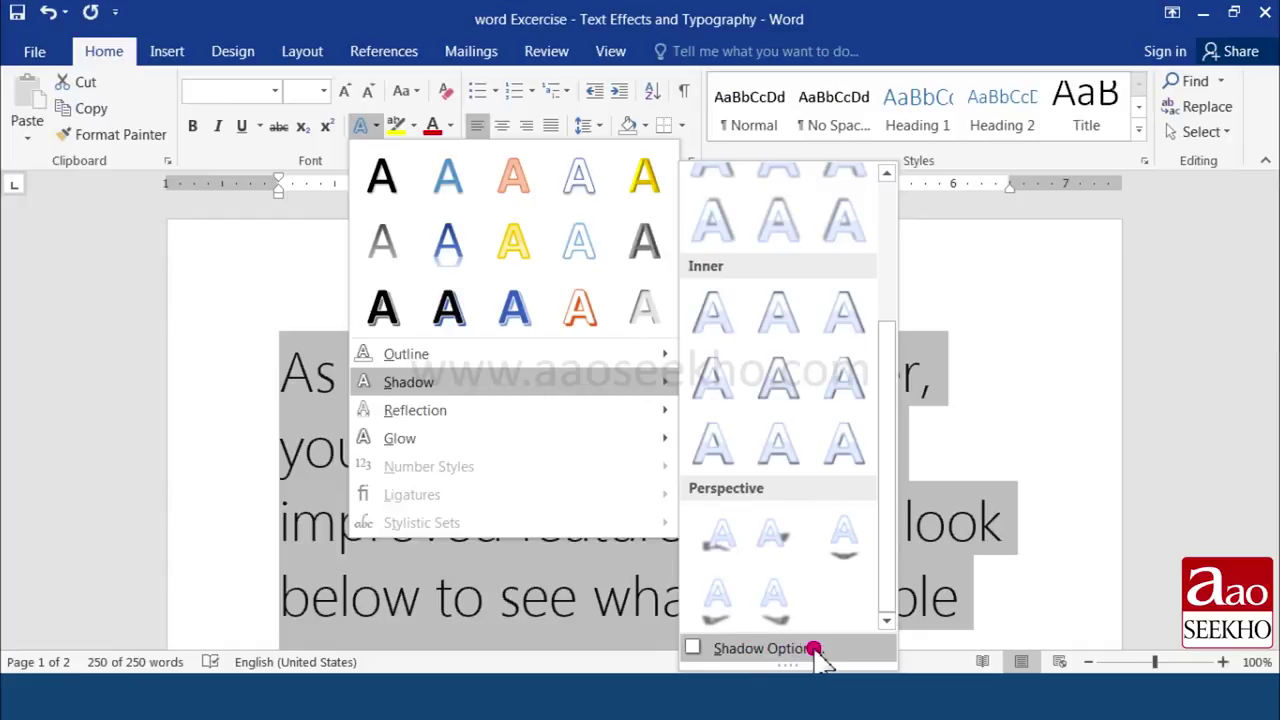
click(762, 648)
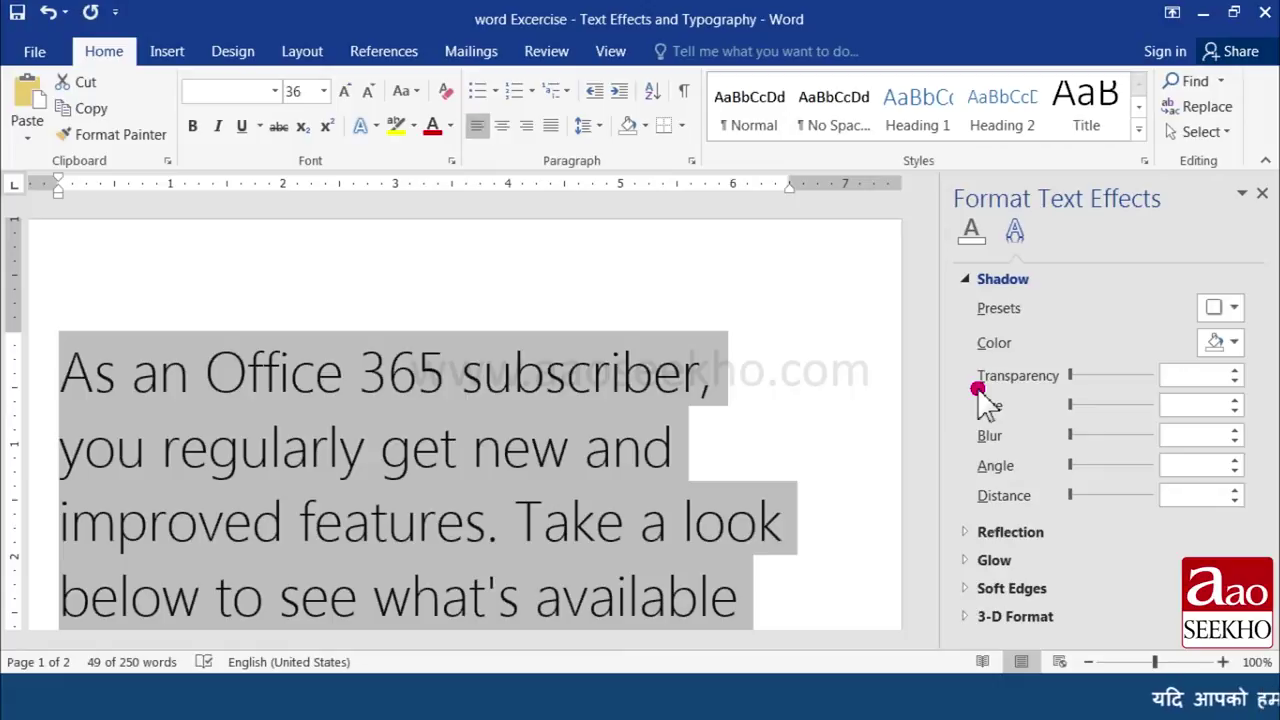
- After trying no fill and a dark blue radial gradient, set a solid text fill at 32% transparency
click(972, 238)
click(968, 278)
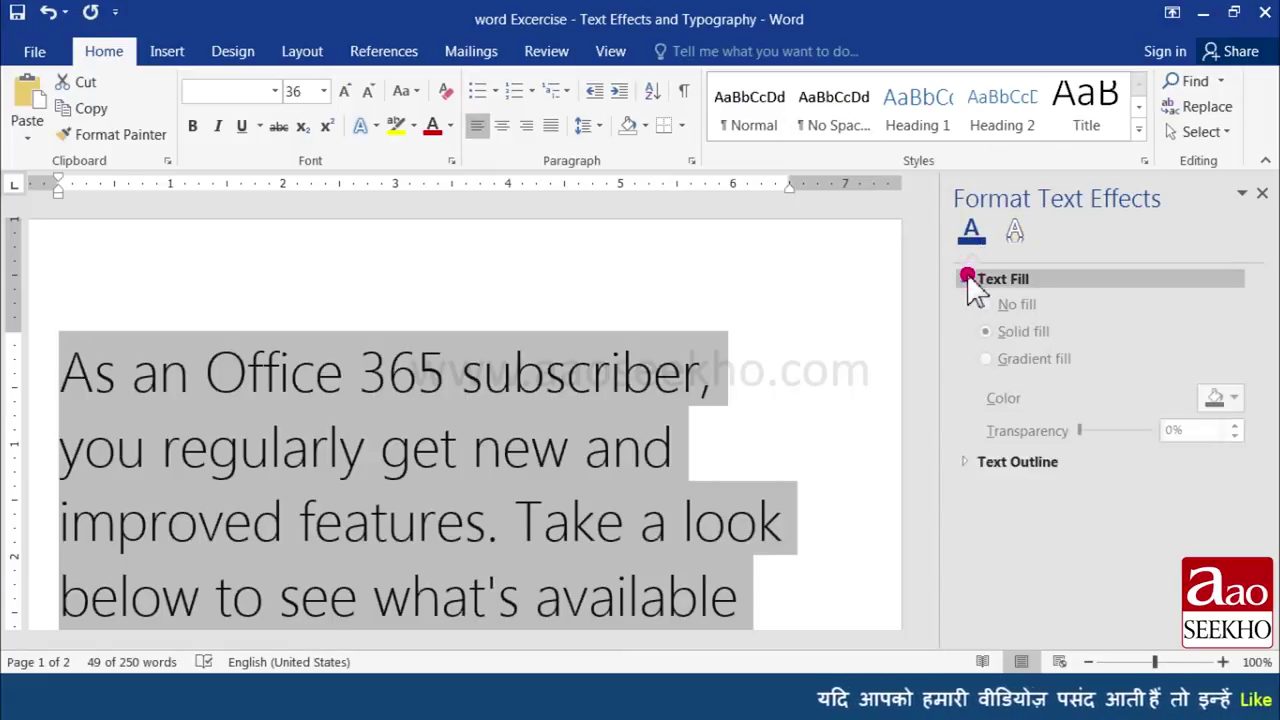
click(990, 311)
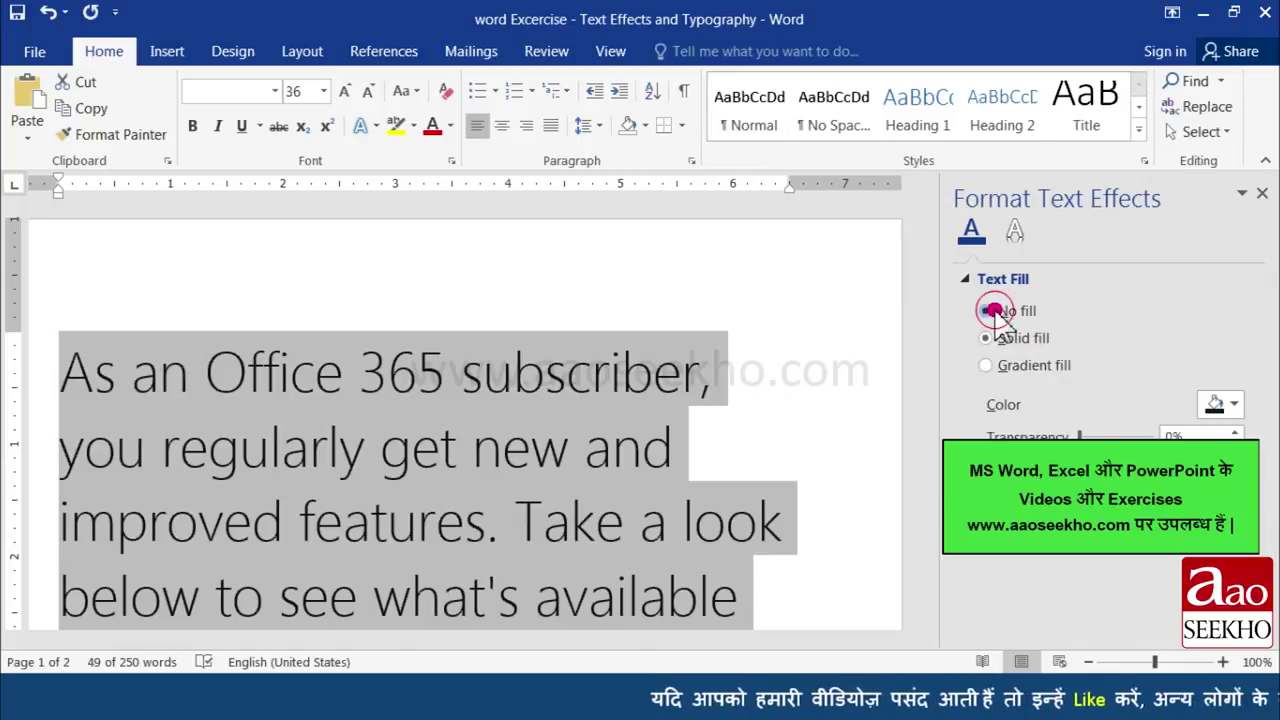
click(1000, 338)
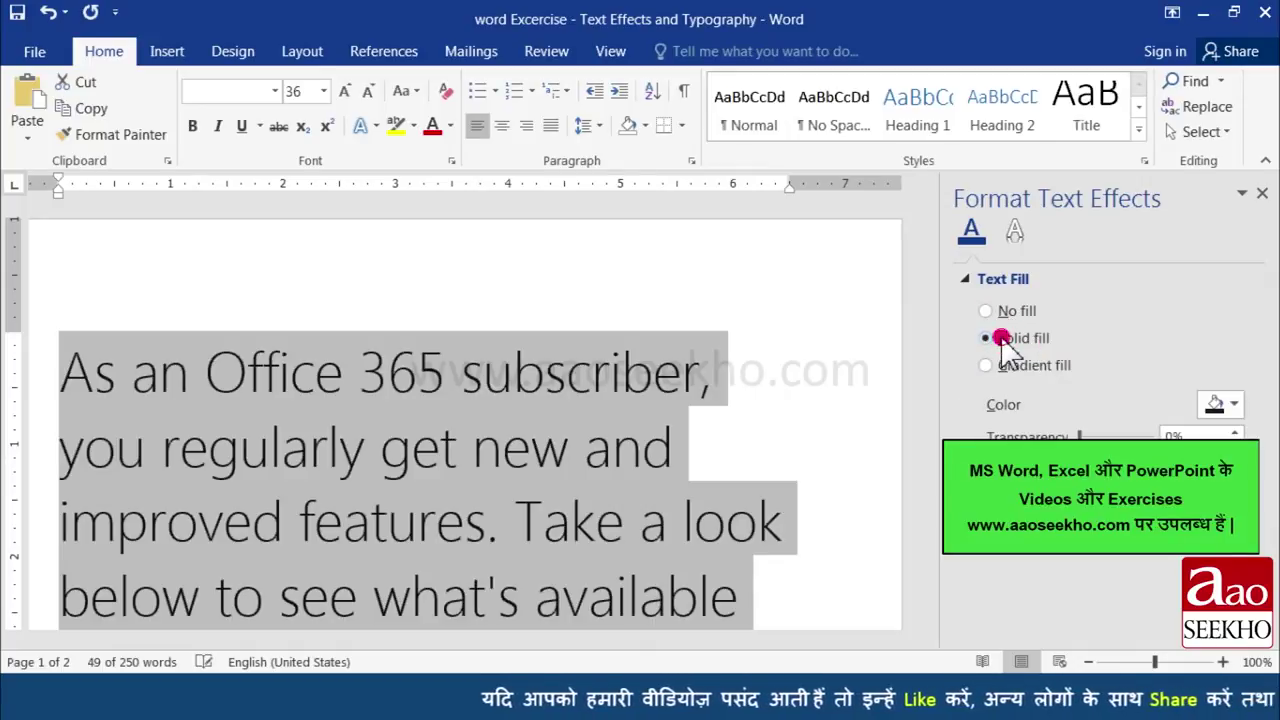
click(1005, 365)
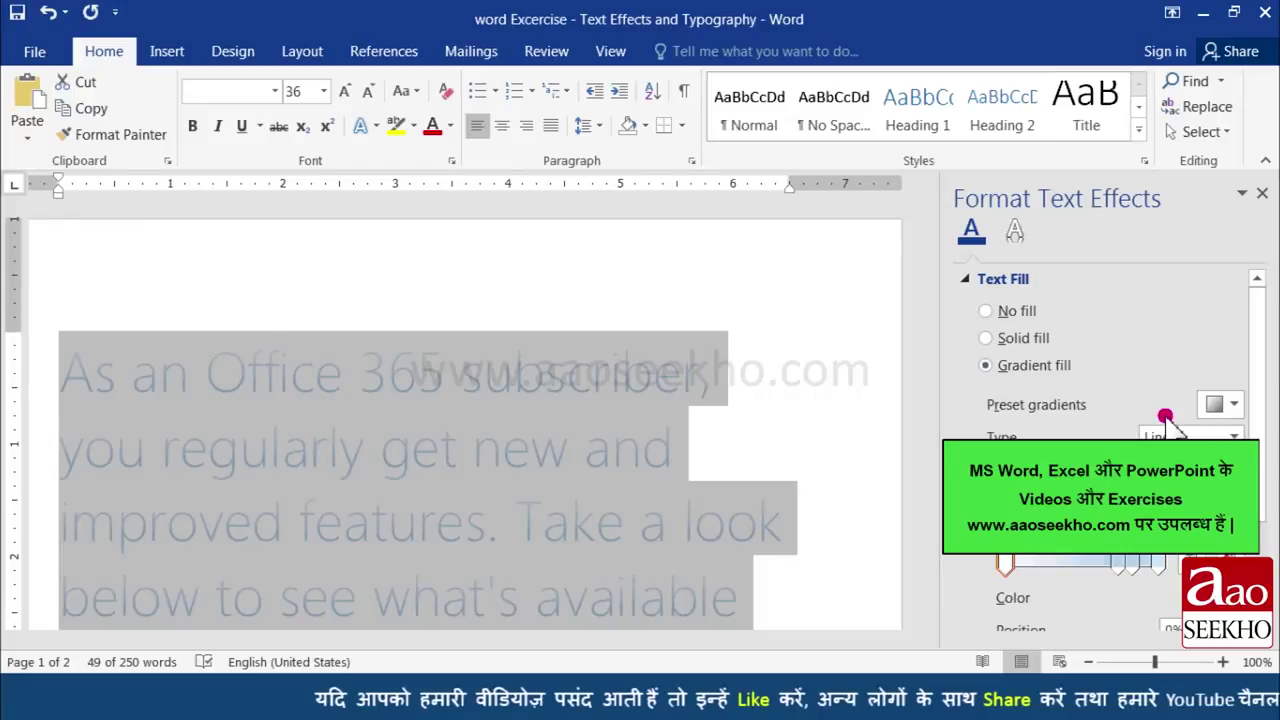
click(1213, 405)
click(1174, 378)
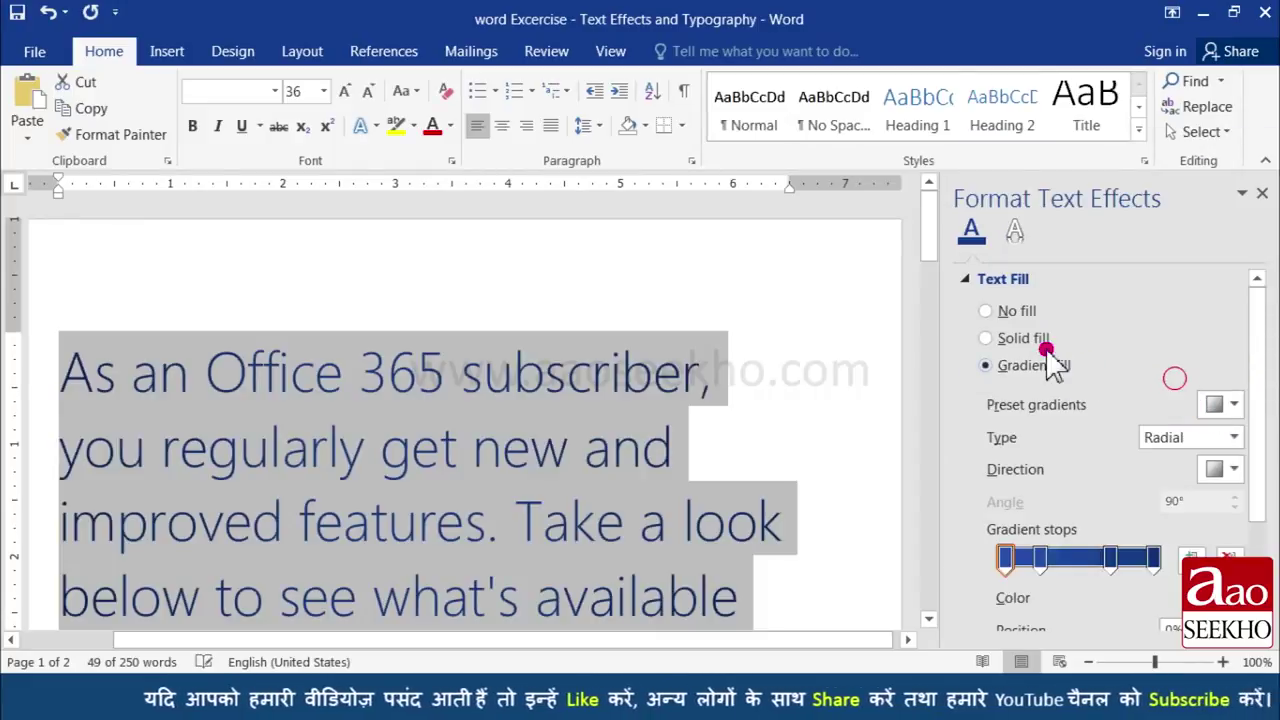
click(1005, 338)
mouse_move(1084, 437)
mouse_down()
mouse_move(1138, 455)
mouse_move(1094, 443)
mouse_move(1104, 448)
mouse_up()
- Set the text outline to Solid line after trying gradient, then select all text
click(968, 474)
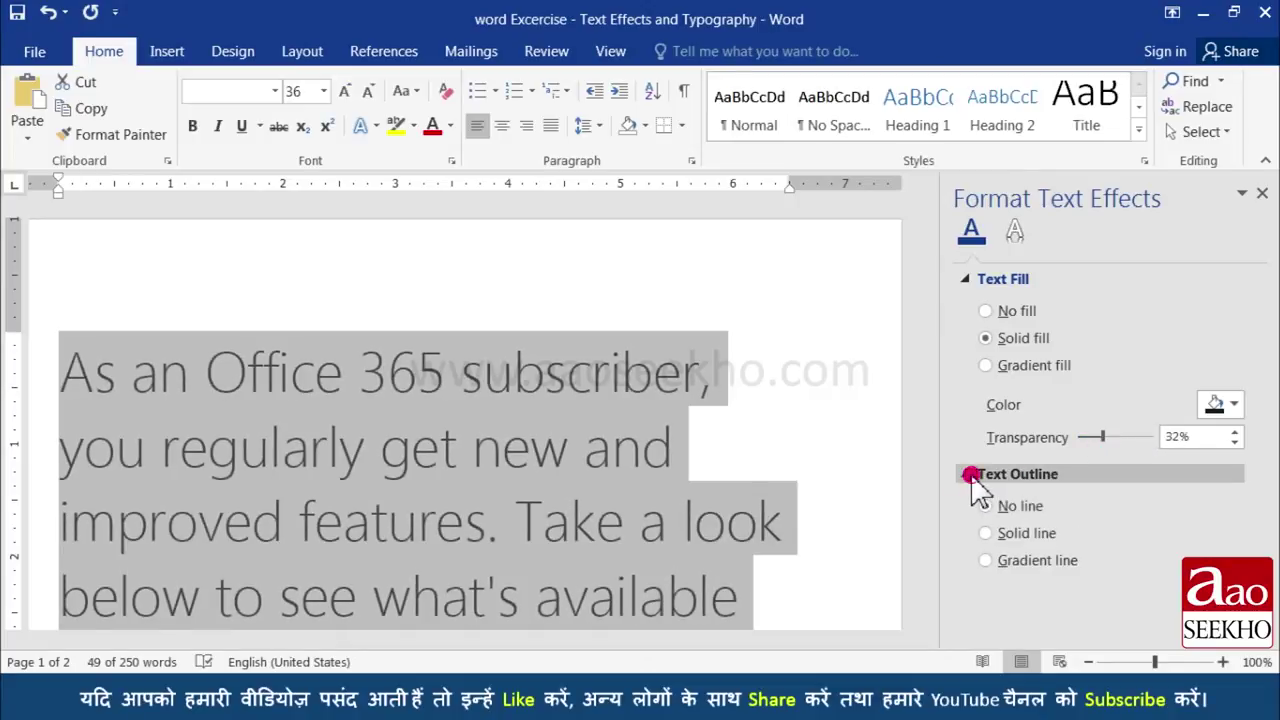
click(1026, 533)
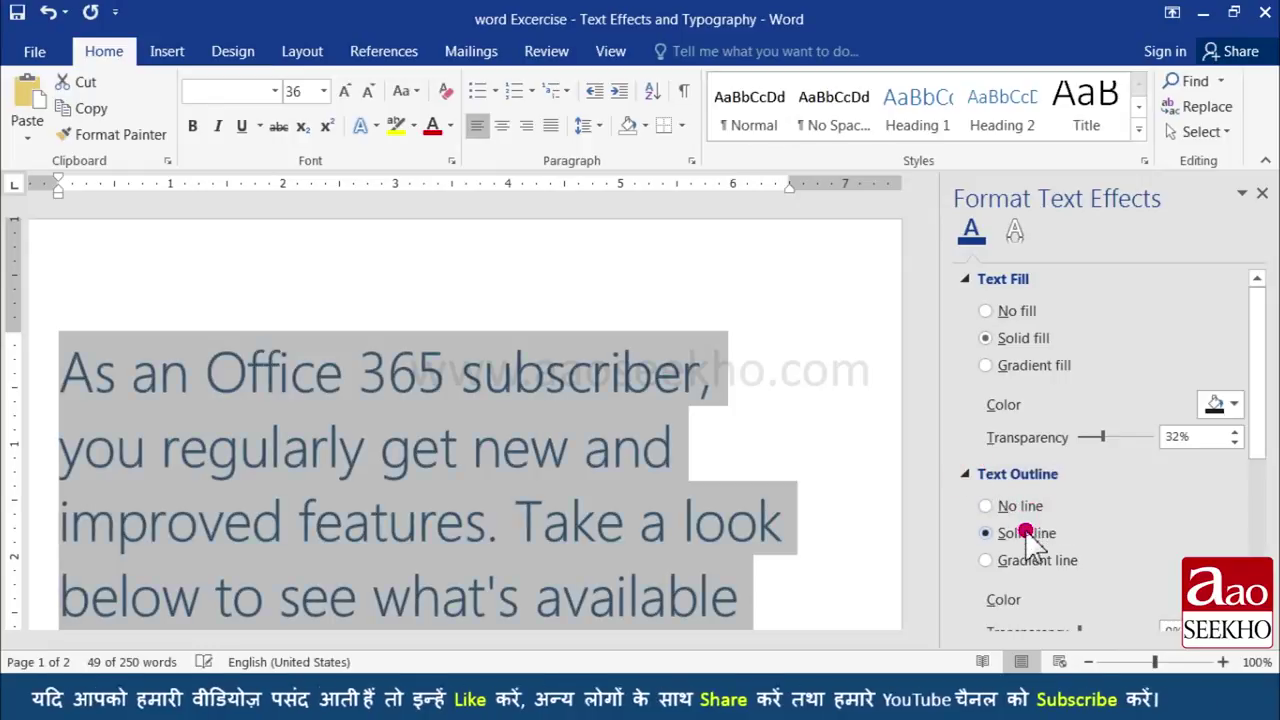
click(1025, 560)
click(1025, 533)
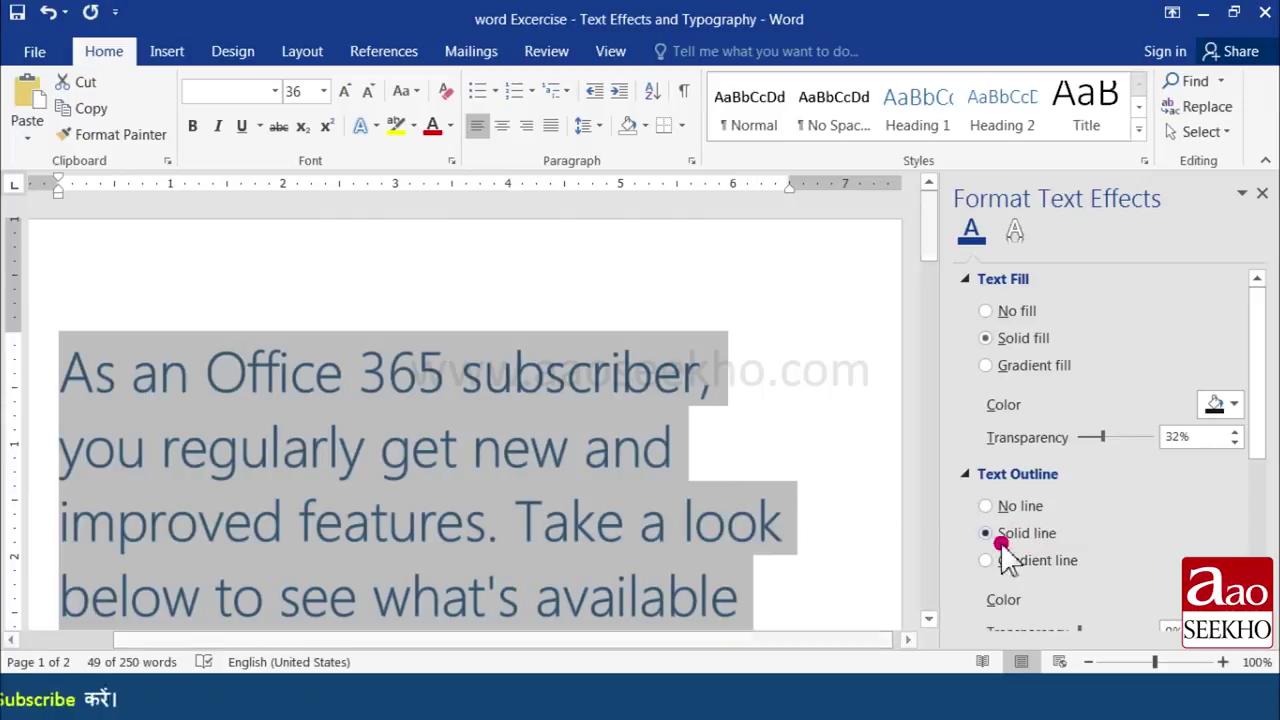
key(ctrl+a)
click(968, 474)
click(966, 279)
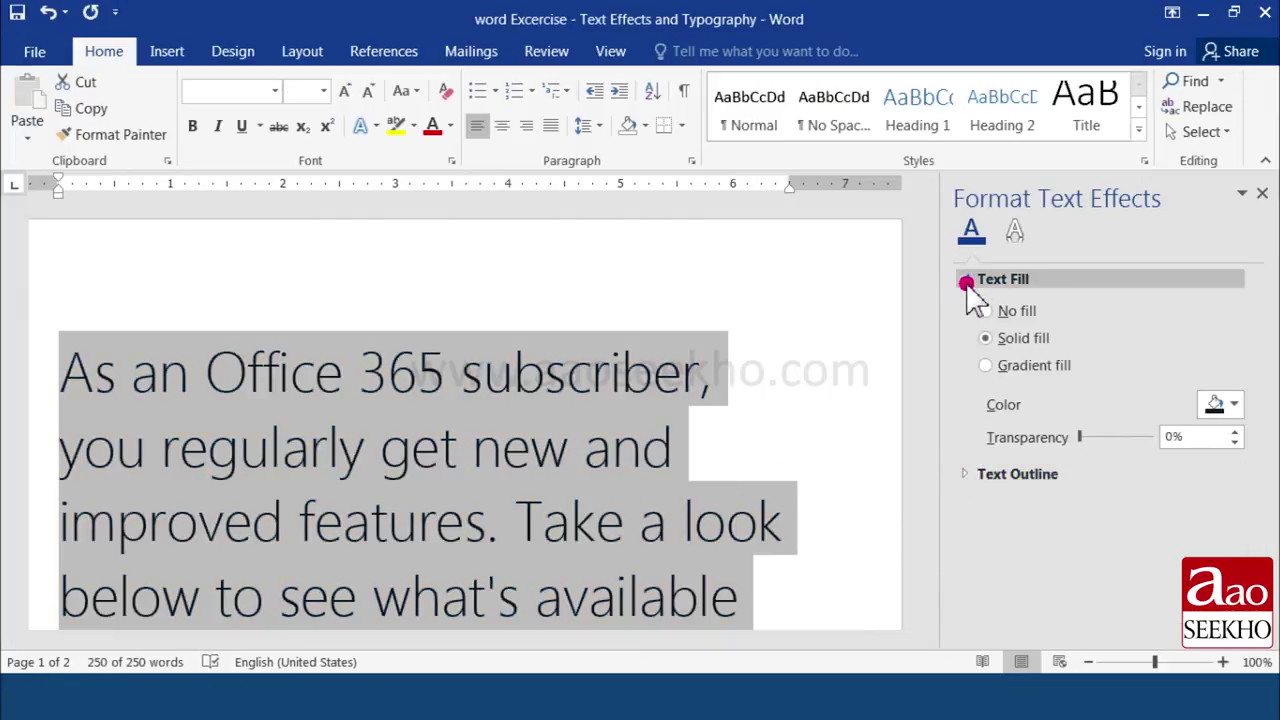
- Apply an Outer Shadow preset to the text and colour it red
click(1014, 232)
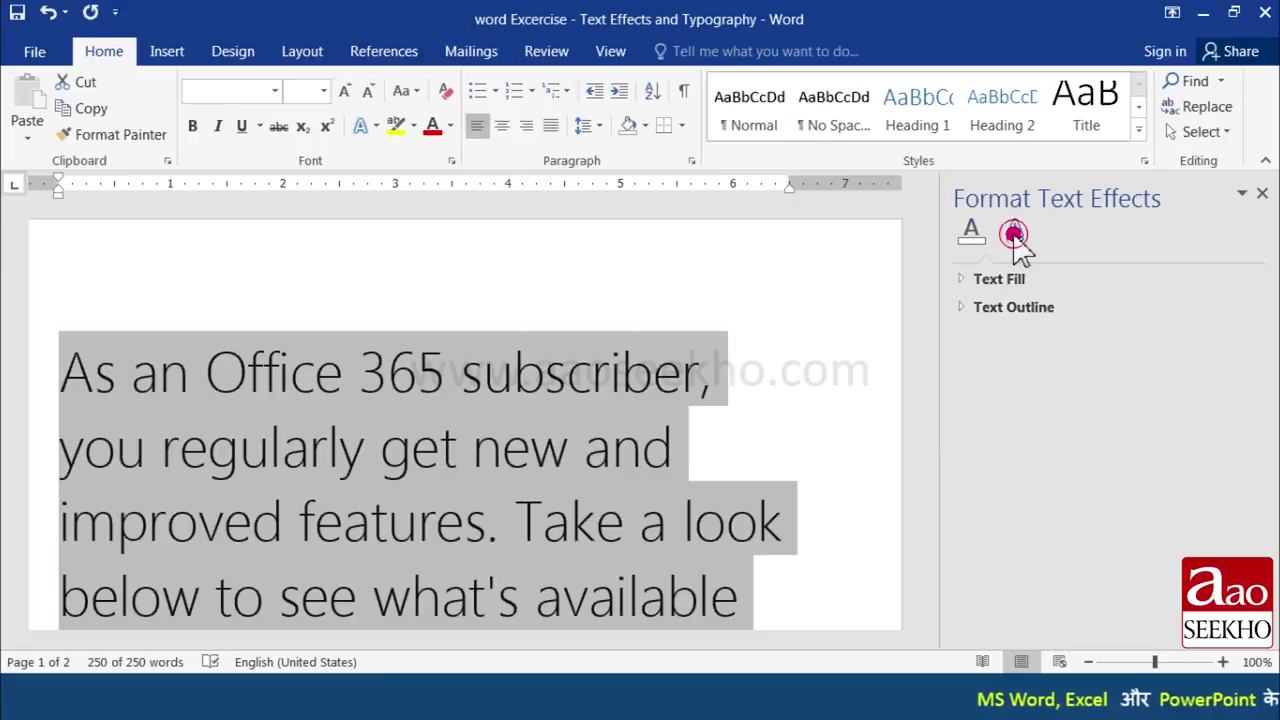
click(1234, 307)
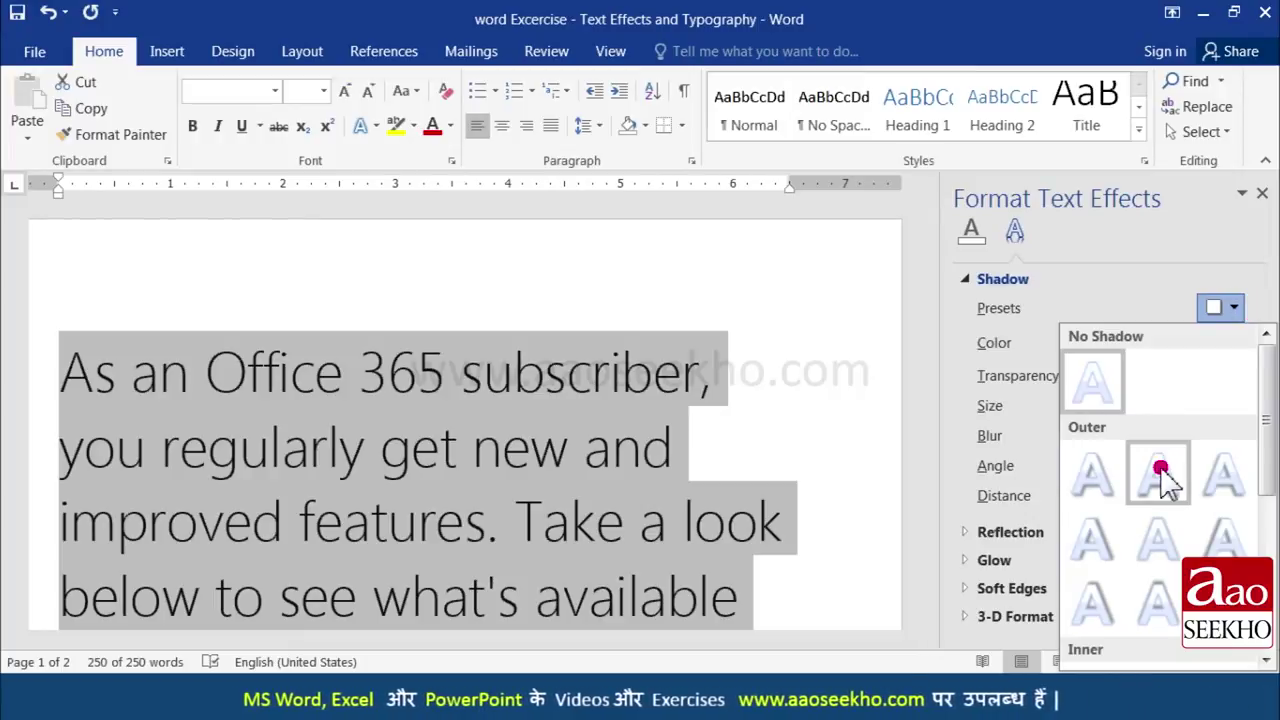
click(1160, 470)
click(1233, 343)
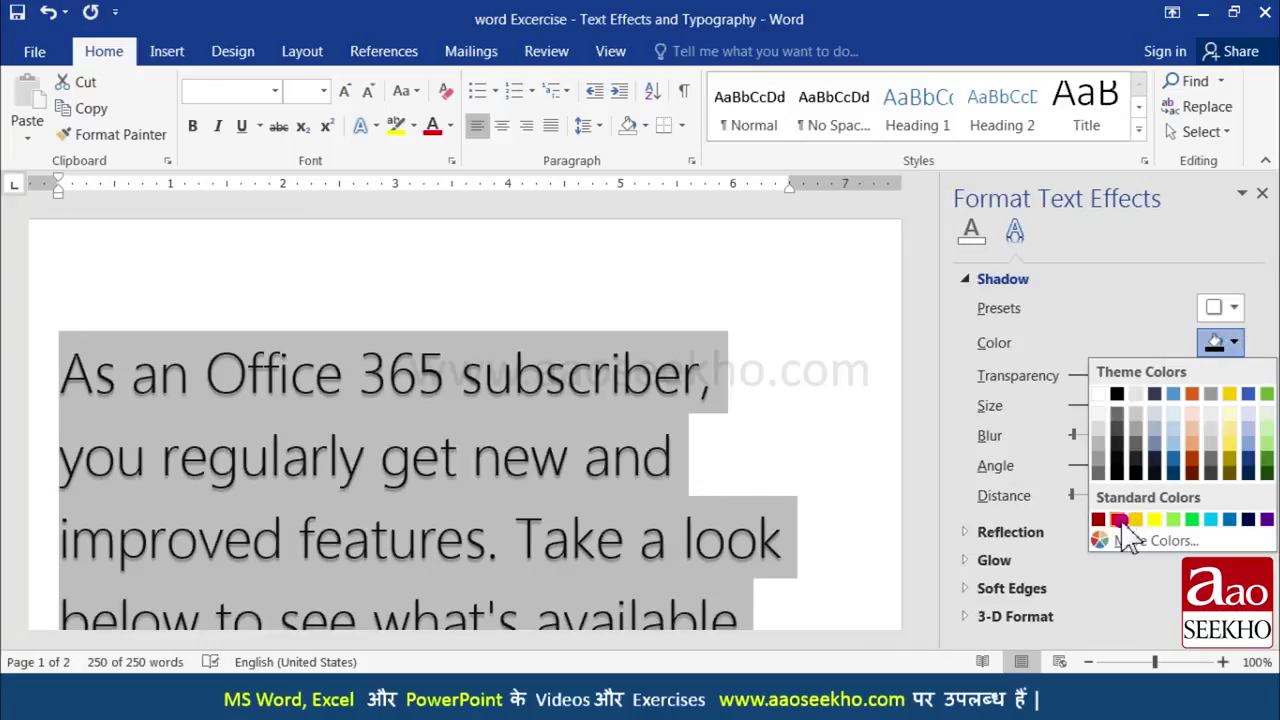
click(1118, 520)
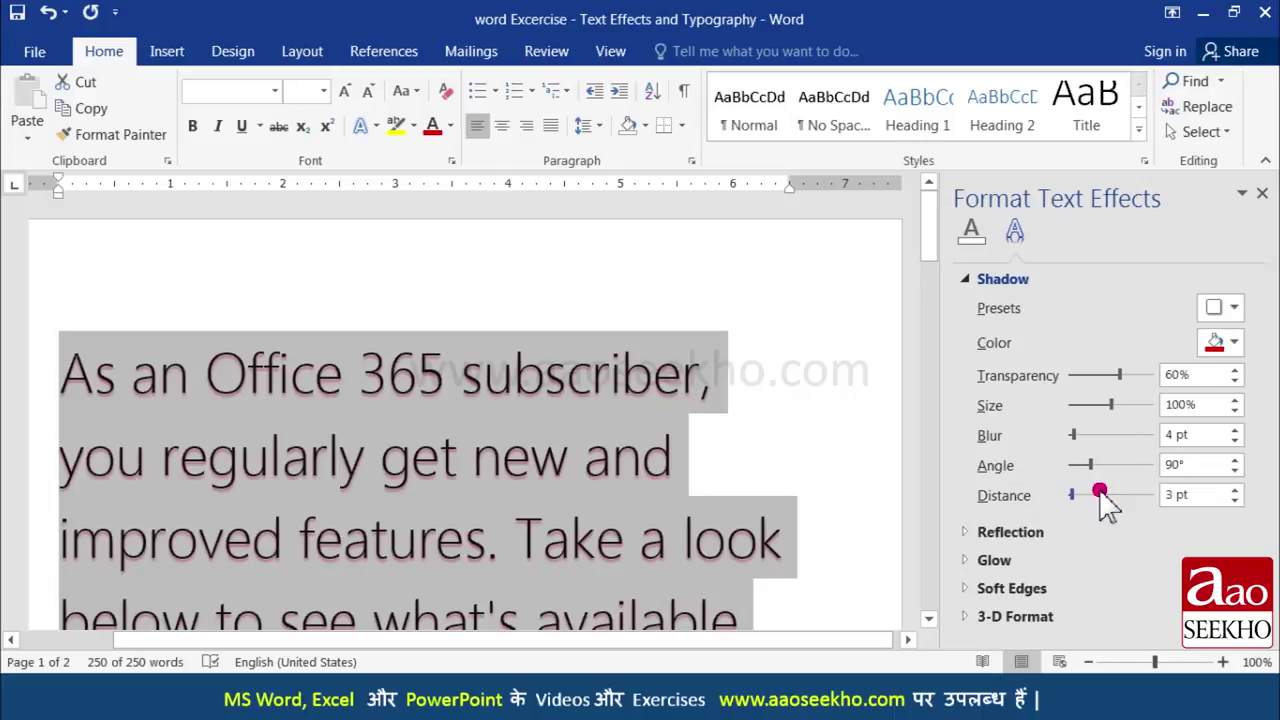
- Lower the red shadow's transparency to 0% and increase its blur to 18 pt
click(1115, 377)
mouse_move(1120, 384)
mouse_down()
mouse_move(1070, 390)
mouse_move(1137, 412)
mouse_move(1101, 413)
mouse_move(1113, 412)
mouse_up()
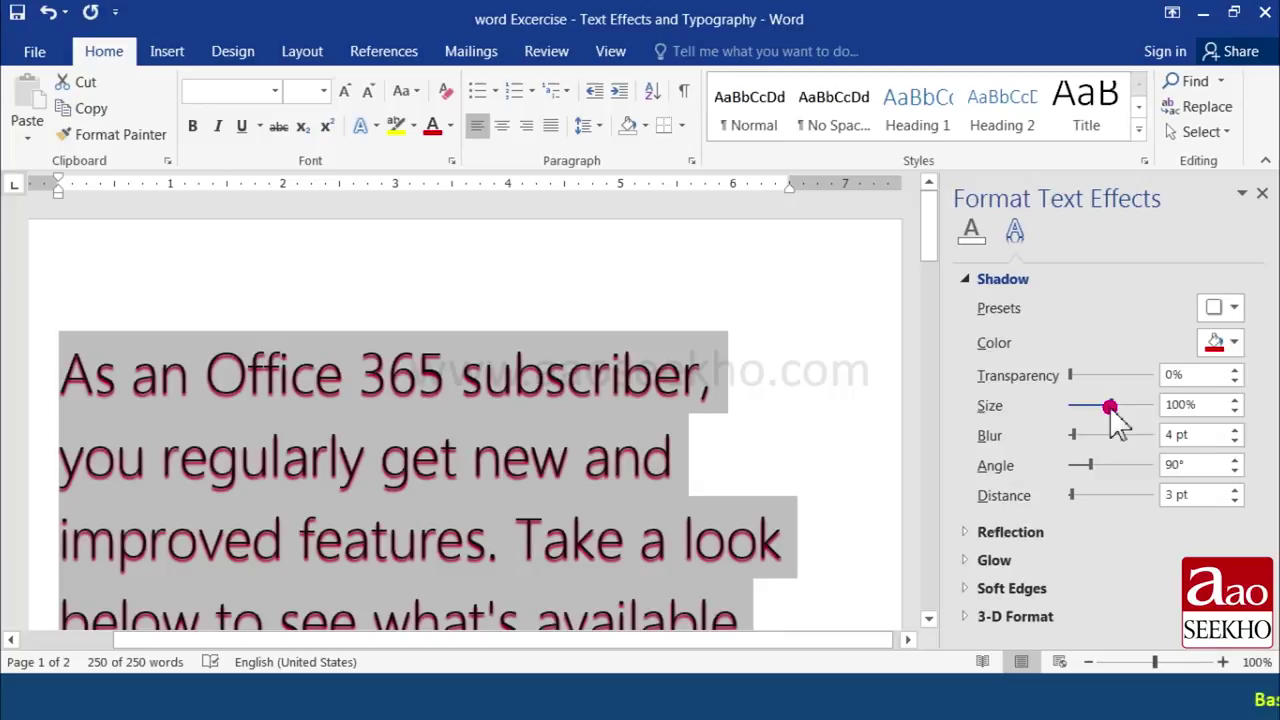
mouse_move(1078, 440)
mouse_down()
mouse_move(1121, 443)
mouse_move(1080, 438)
mouse_move(1084, 466)
mouse_move(1146, 467)
mouse_move(1071, 476)
mouse_move(1097, 434)
mouse_move(1082, 492)
mouse_move(1118, 500)
mouse_move(1090, 502)
mouse_up()
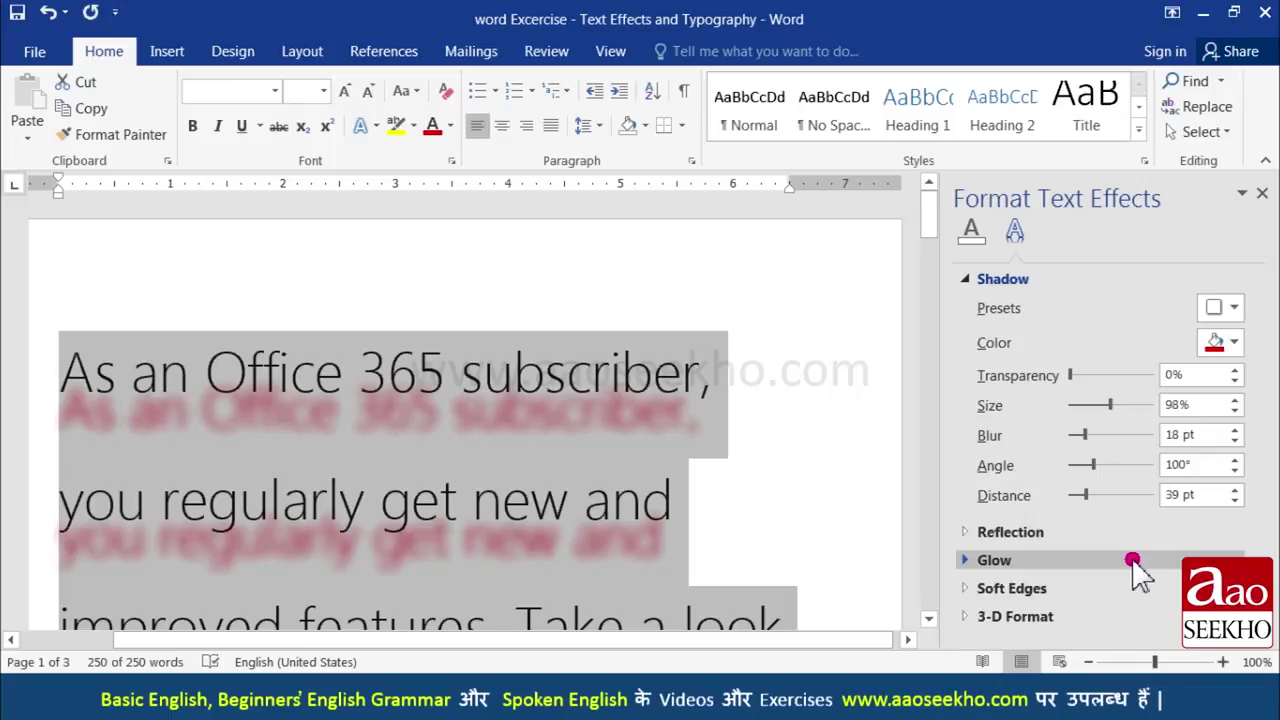
- Expand the Glow settings, close the Format Text Effects pane, and undo the red shadow
click(375, 130)
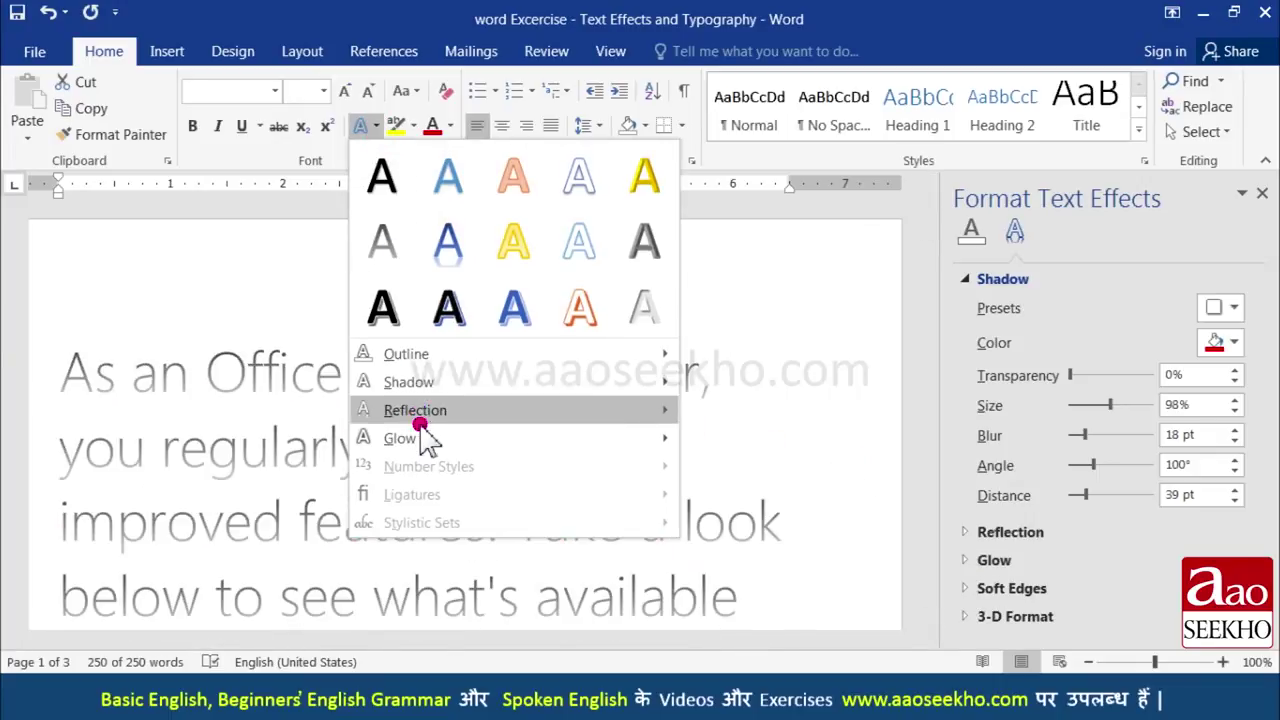
mouse_move(415, 410)
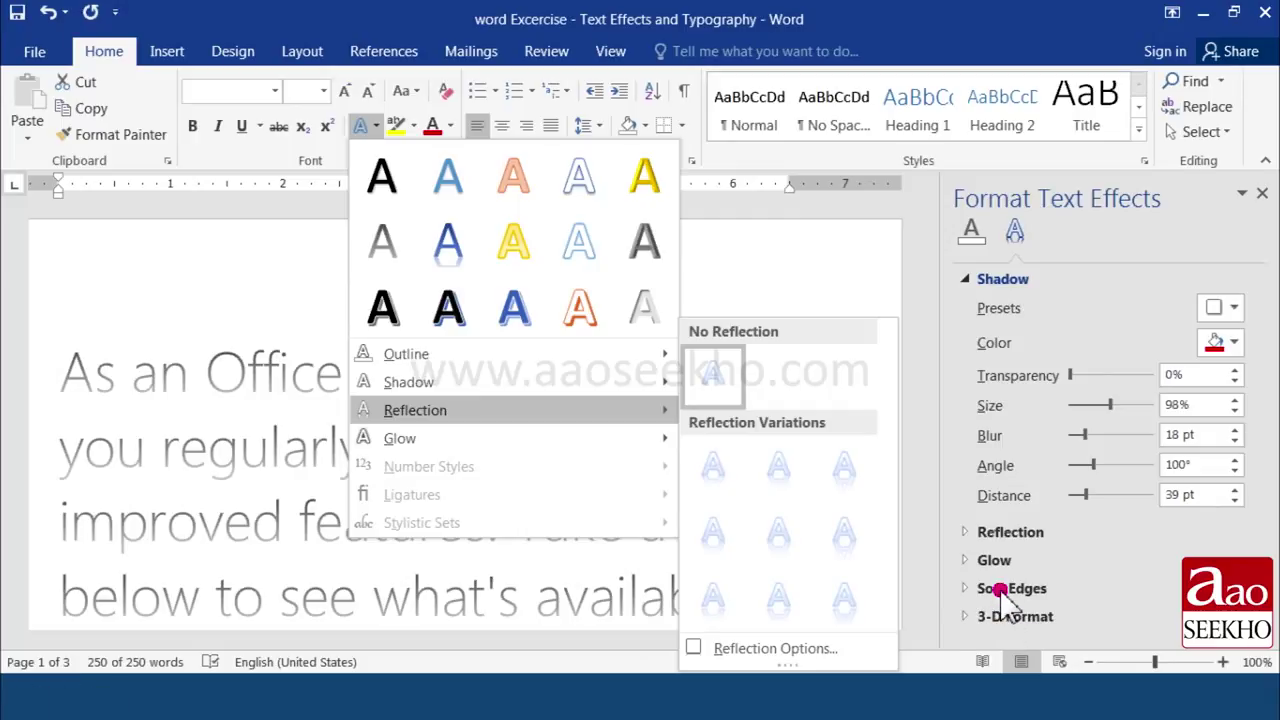
click(1162, 563)
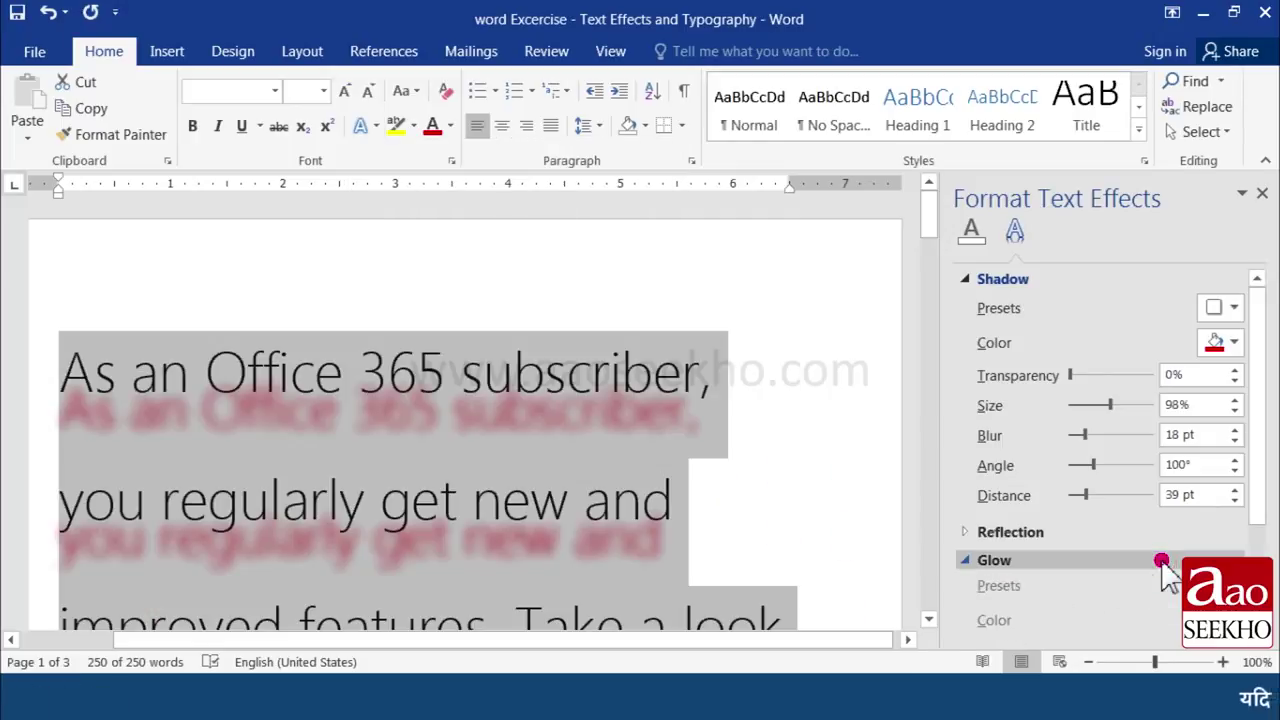
click(1262, 193)
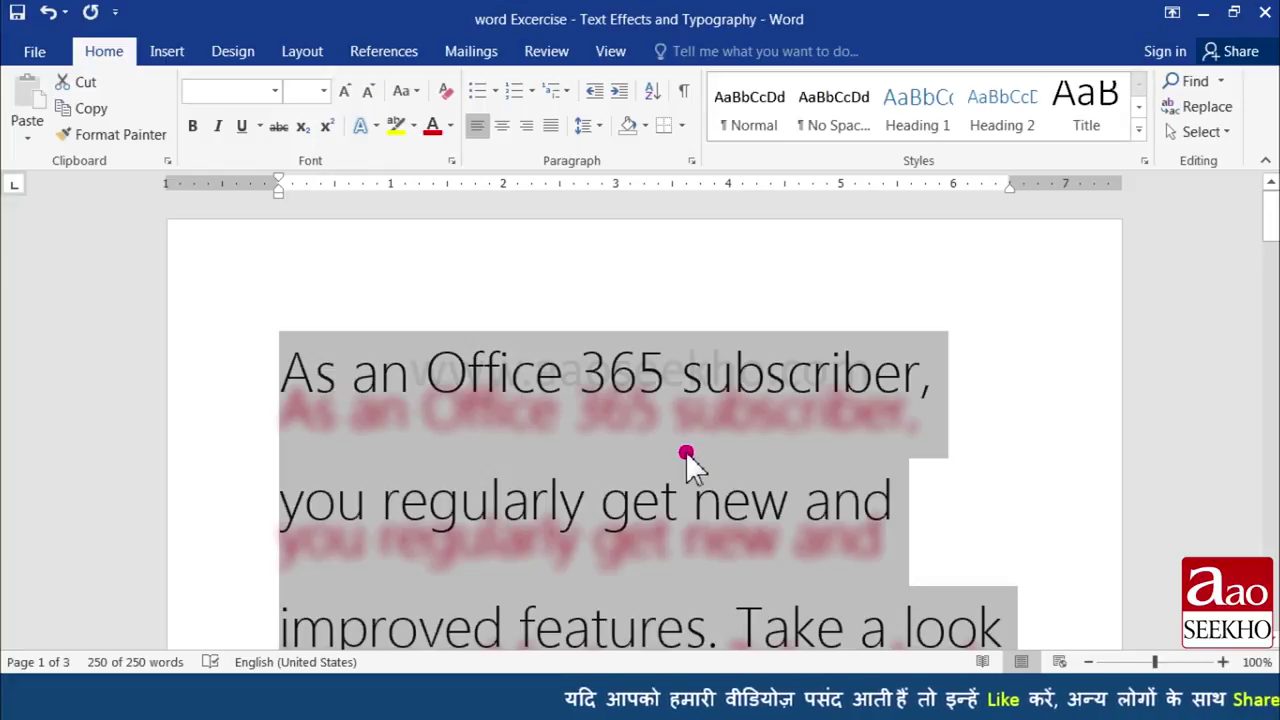
key(ctrl+z)
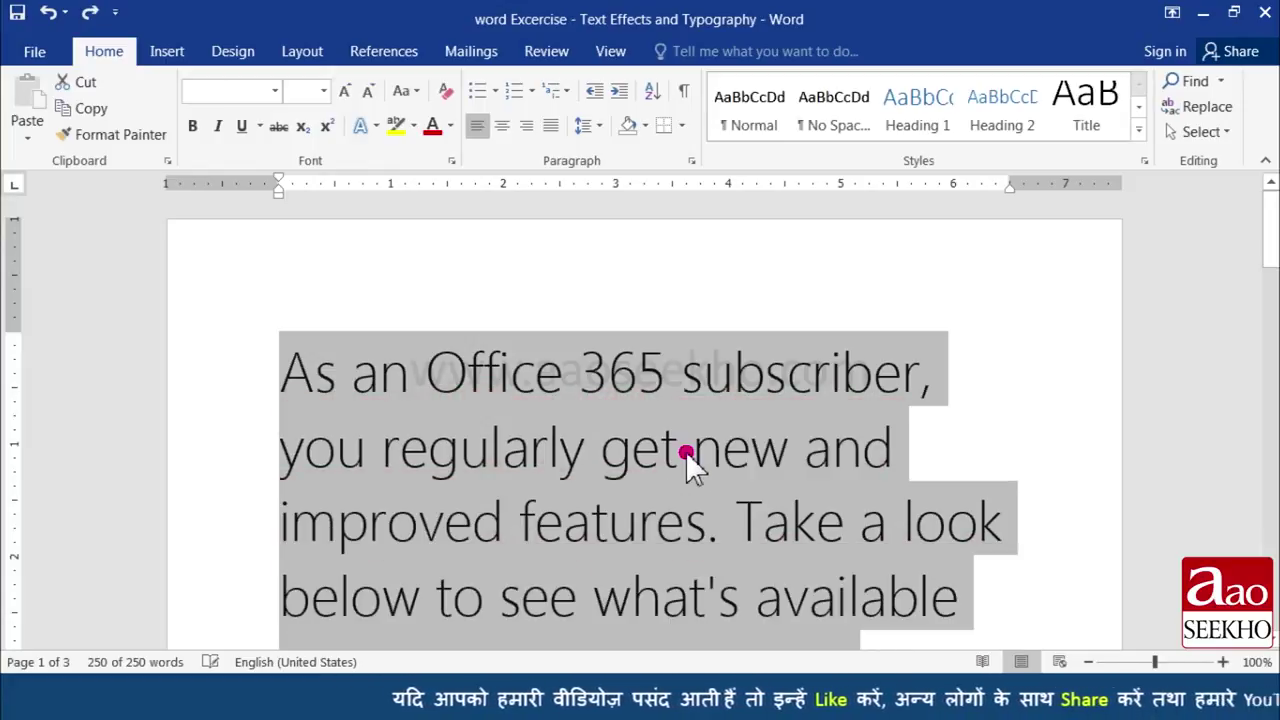
- Open Text Effects and Typography to view the Reflection variations
click(362, 125)
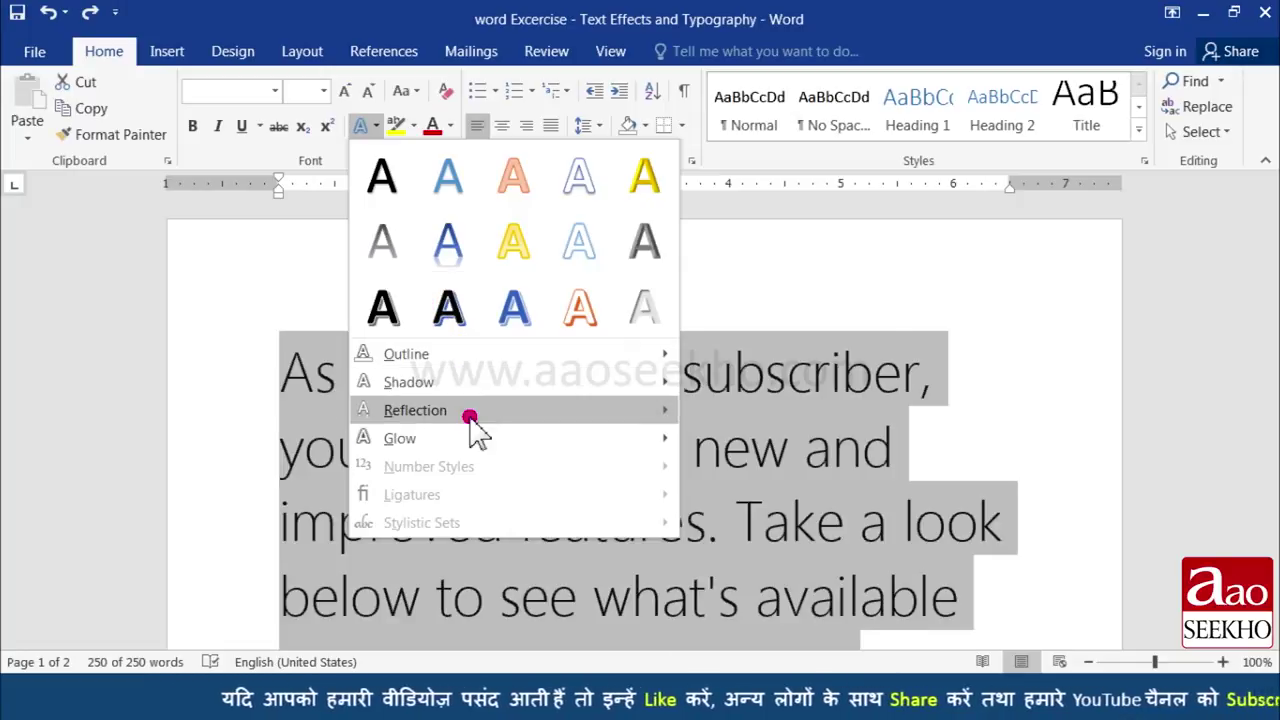